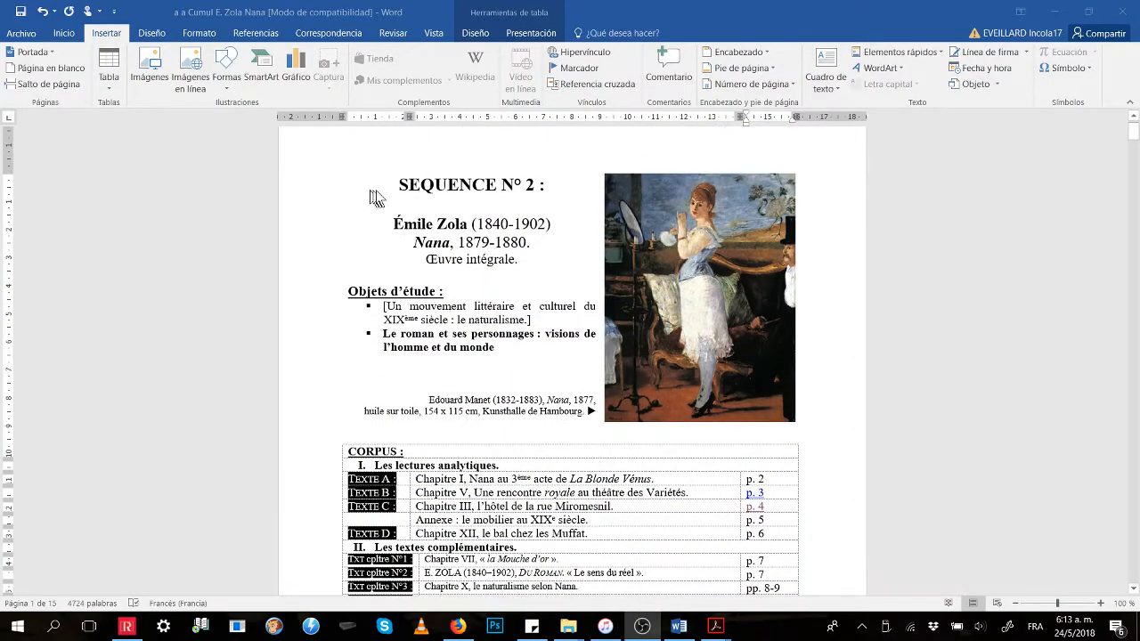
Step: Add the bookmark "sommaire" at the start of the "Les lectures analytiques" line in the CORPUS table
{"action": "left_click", "coordinate": [373, 466]}
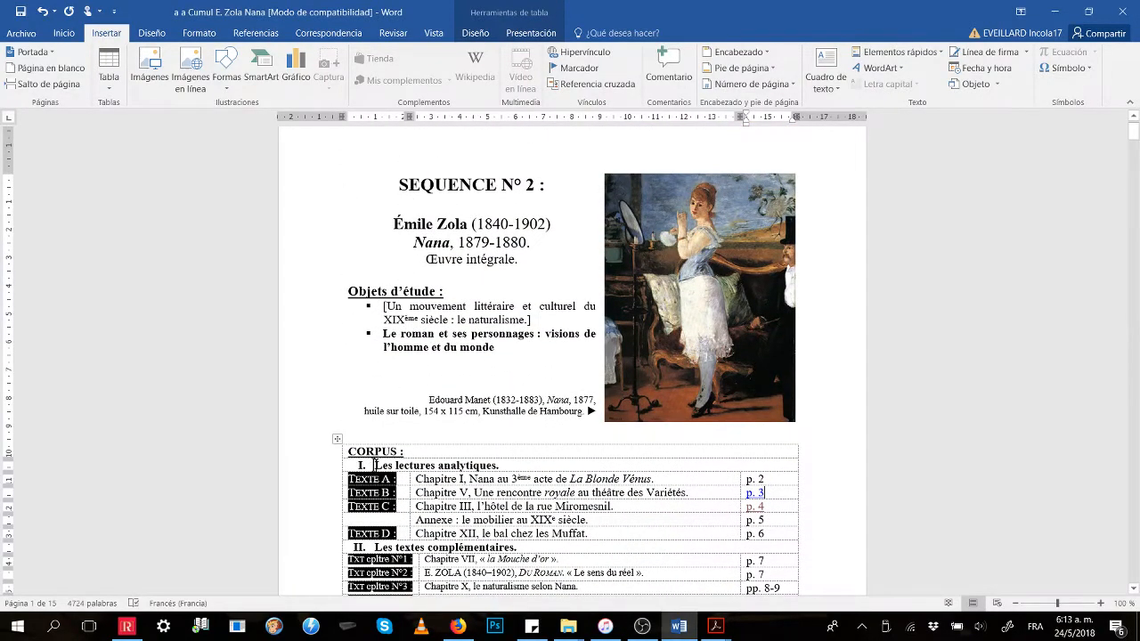
{"action": "left_click", "coordinate": [395, 189]}
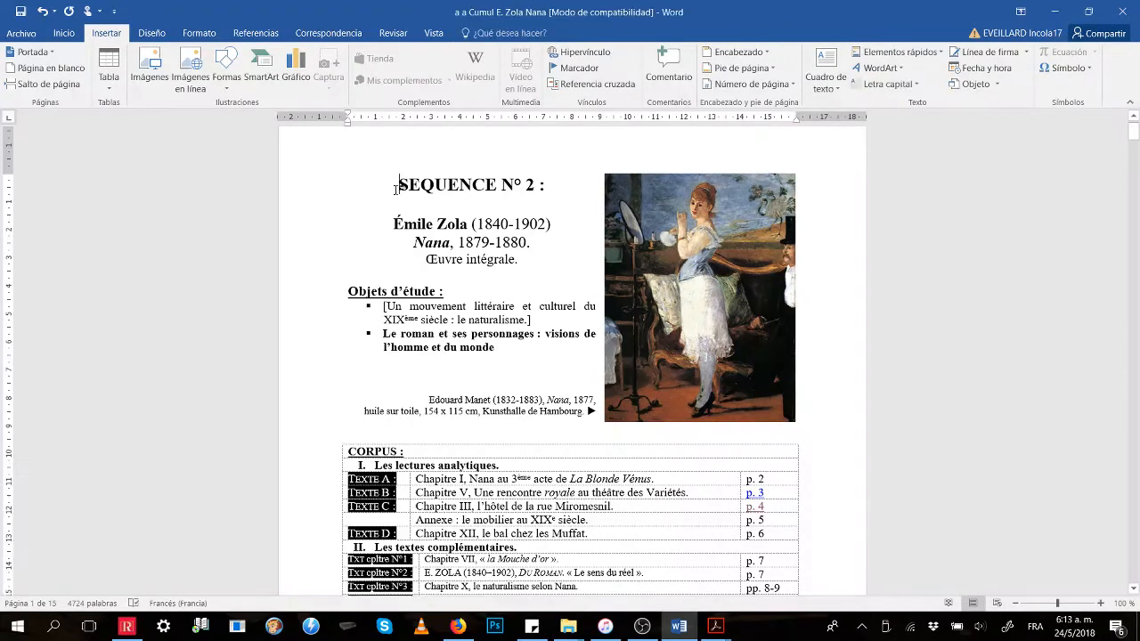
{"action": "left_click", "coordinate": [405, 184]}
{"action": "scroll", "coordinate": [414, 365], "scroll_direction": "down", "scroll_amount": 4}
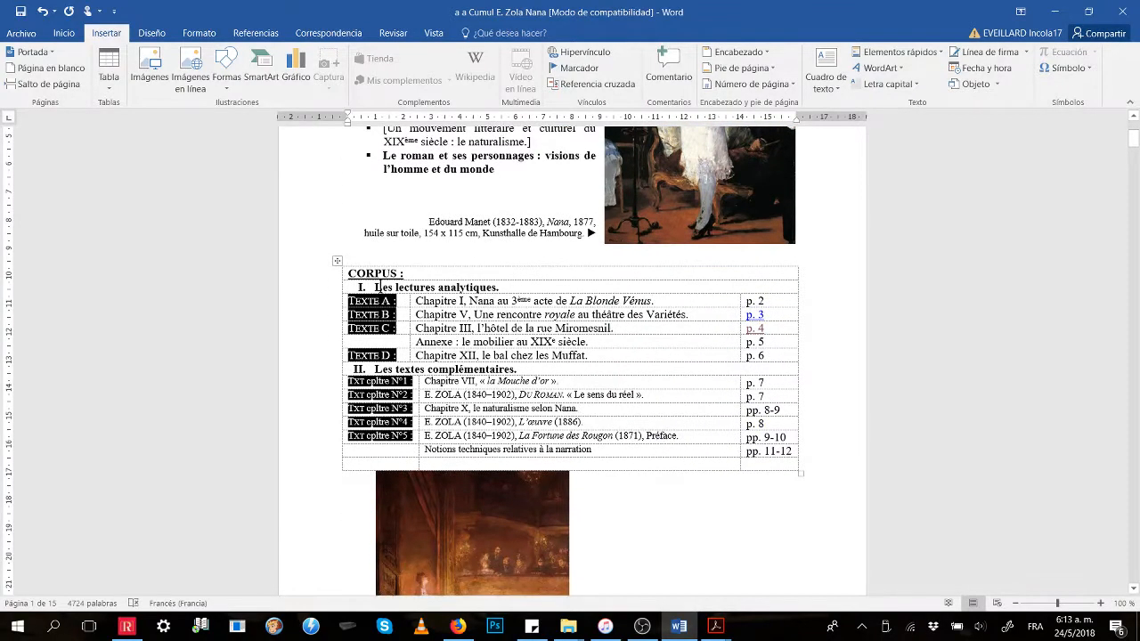
{"action": "left_click", "coordinate": [374, 287]}
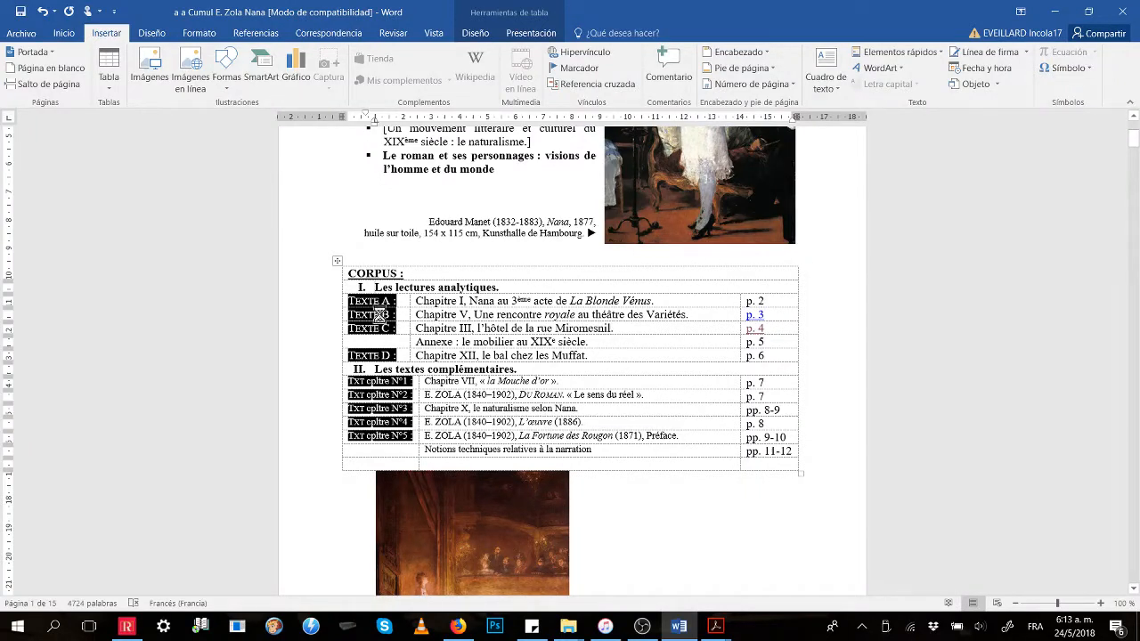
{"action": "key", "text": "ctrl+shift+F5"}
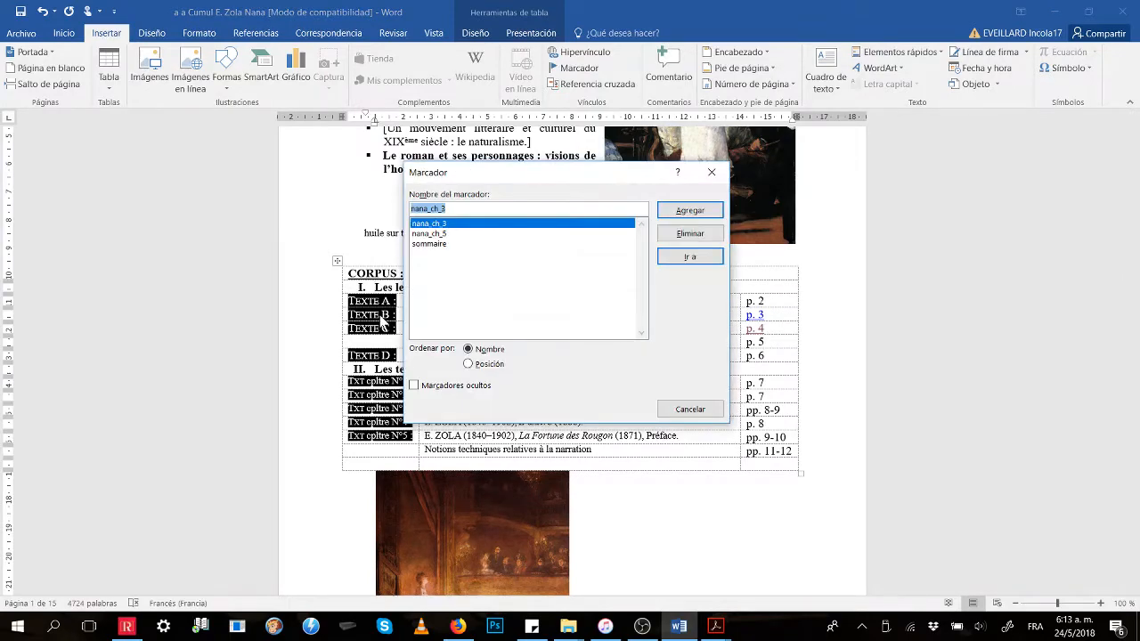
{"action": "left_click", "coordinate": [436, 244]}
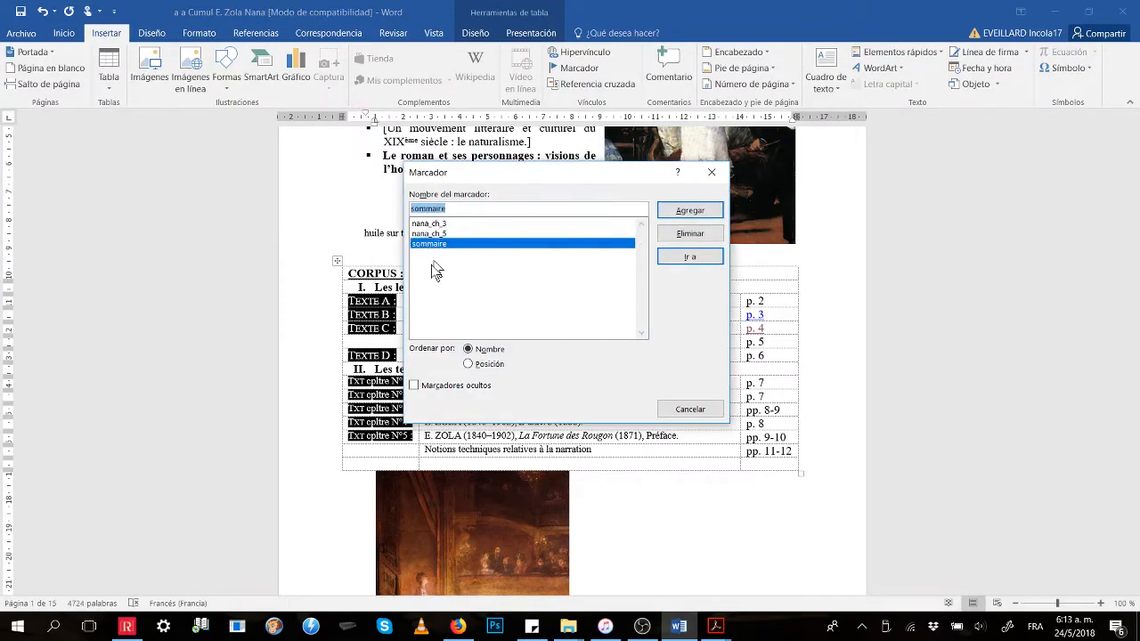
{"action": "left_click", "coordinate": [693, 210]}
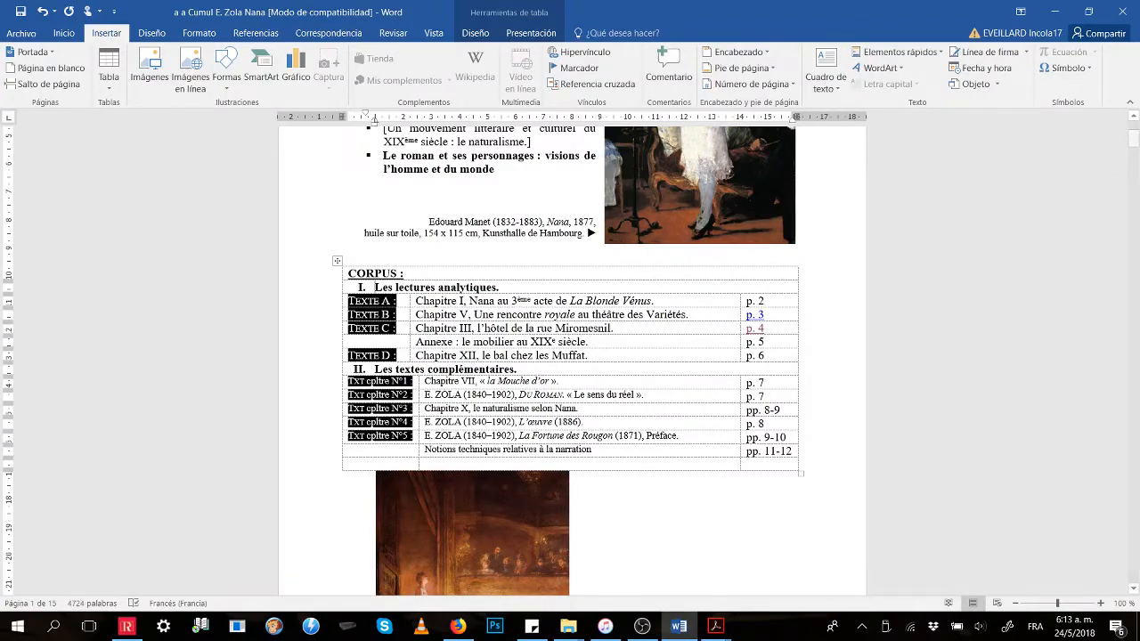
Step: Go to the "Les lectures analytiques" heading on page 2, hide the ruler and show it again
{"action": "left_click_drag", "start_coordinate": [1133, 143], "coordinate": [1133, 167]}
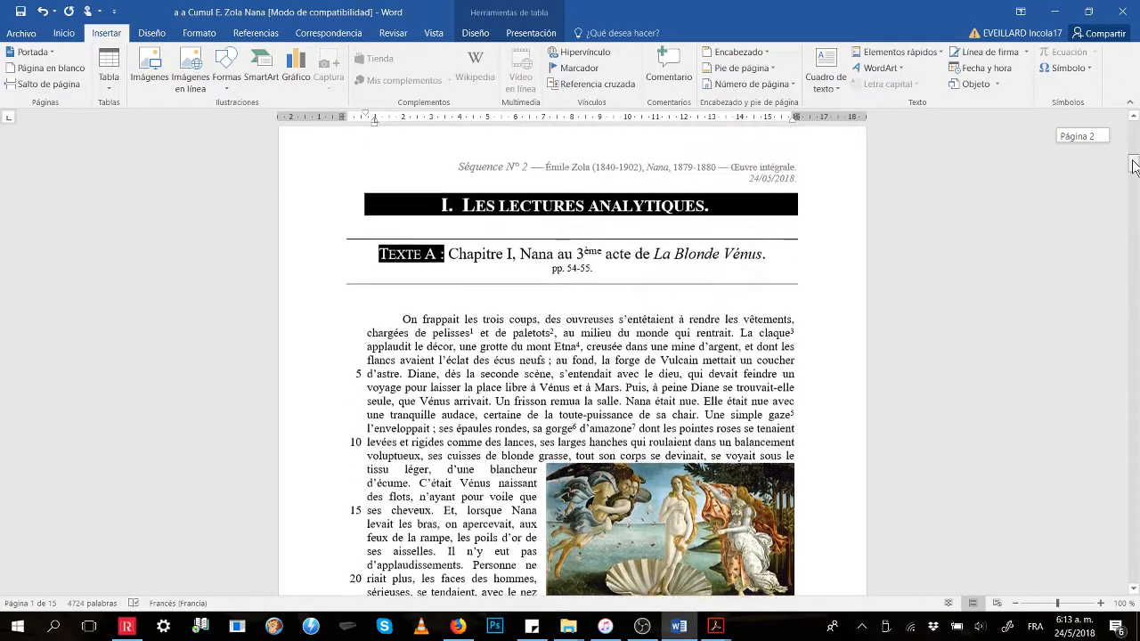
{"action": "left_click", "coordinate": [655, 176]}
{"action": "left_click", "coordinate": [433, 36]}
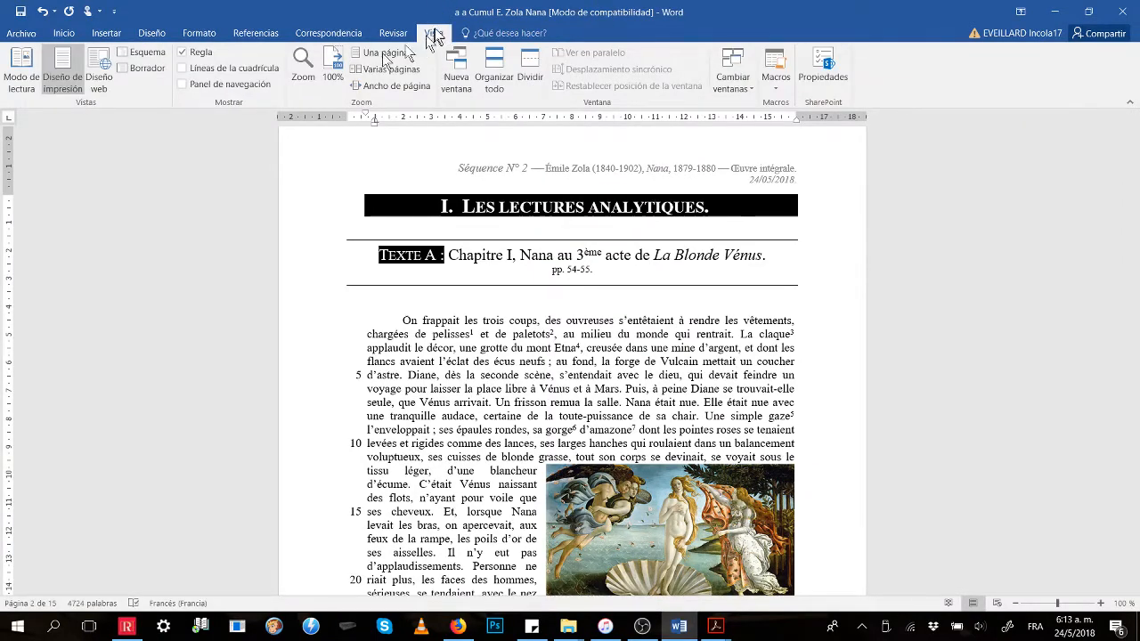
{"action": "left_click", "coordinate": [186, 54]}
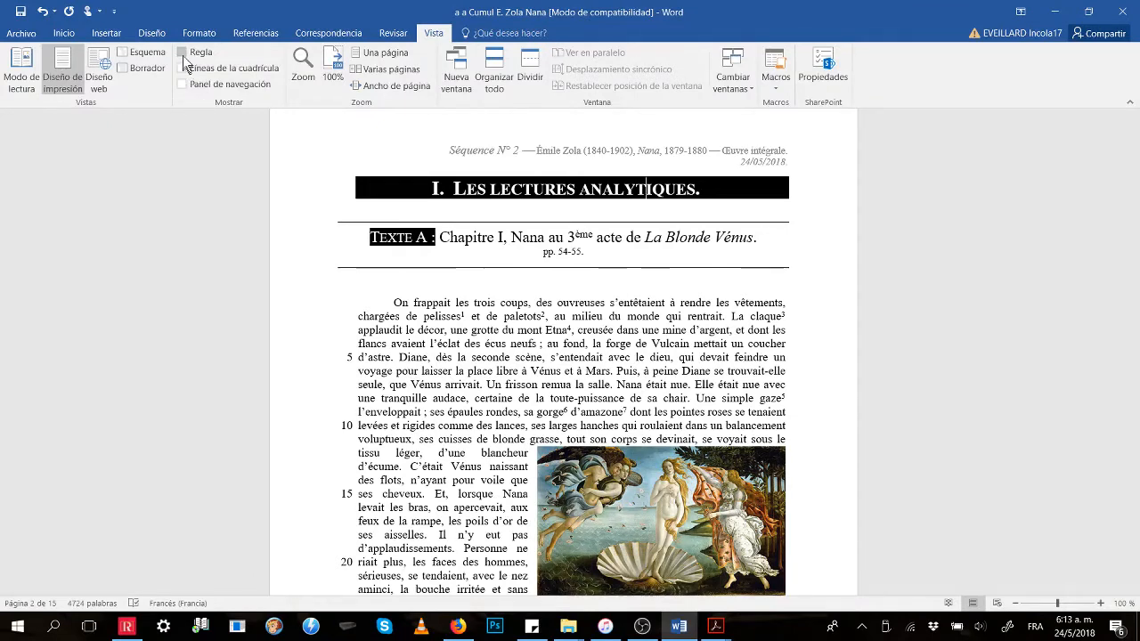
{"action": "left_click", "coordinate": [186, 55]}
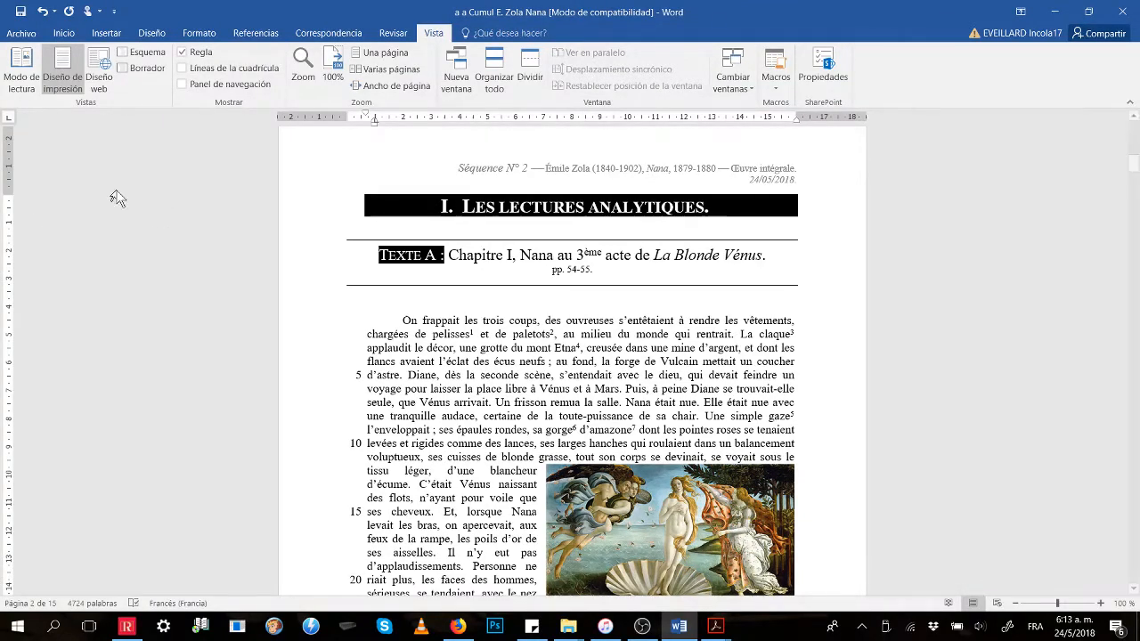
Step: Open the page 2 header for editing, select its first line, and return to the body text
{"action": "double_click", "coordinate": [460, 171]}
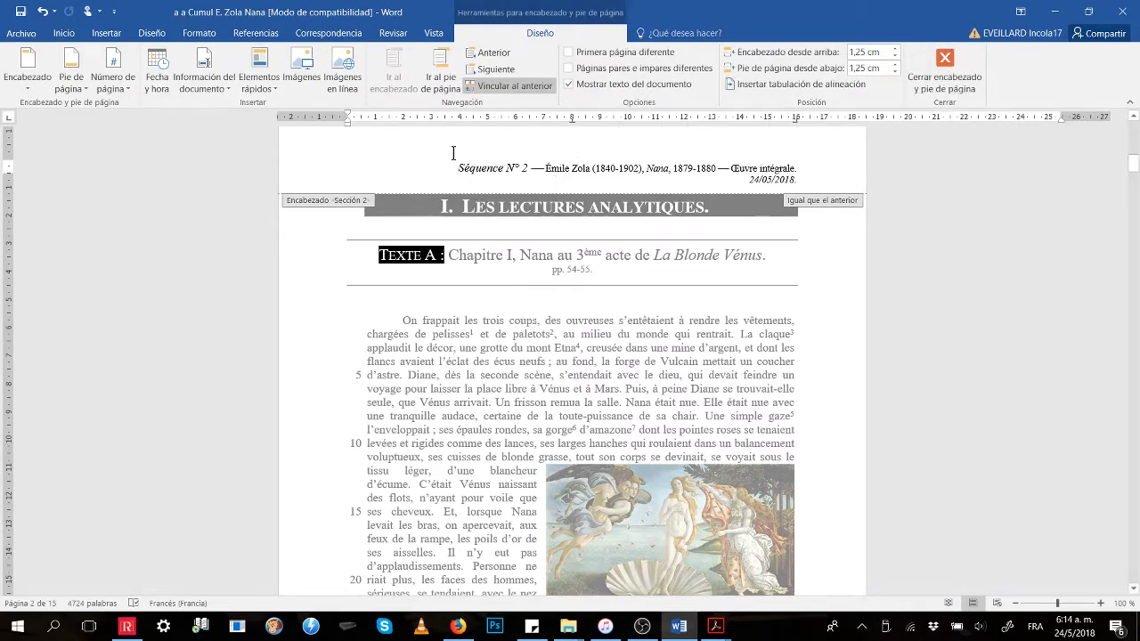
{"action": "left_click_drag", "start_coordinate": [460, 166], "coordinate": [636, 178]}
{"action": "left_click", "coordinate": [521, 167]}
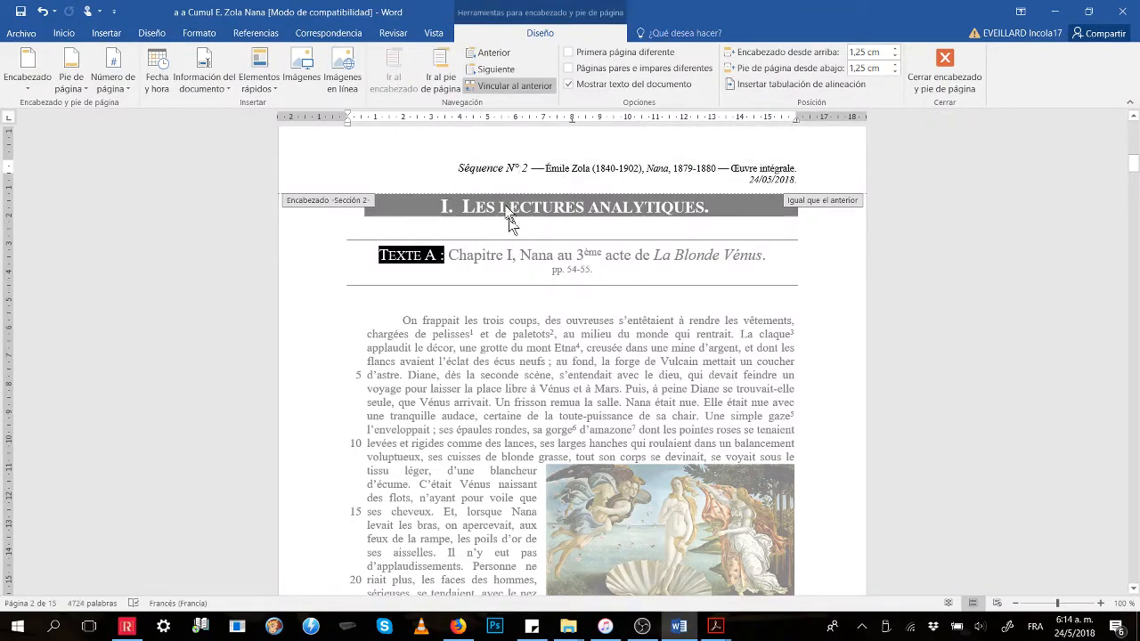
{"action": "double_click", "coordinate": [474, 259]}
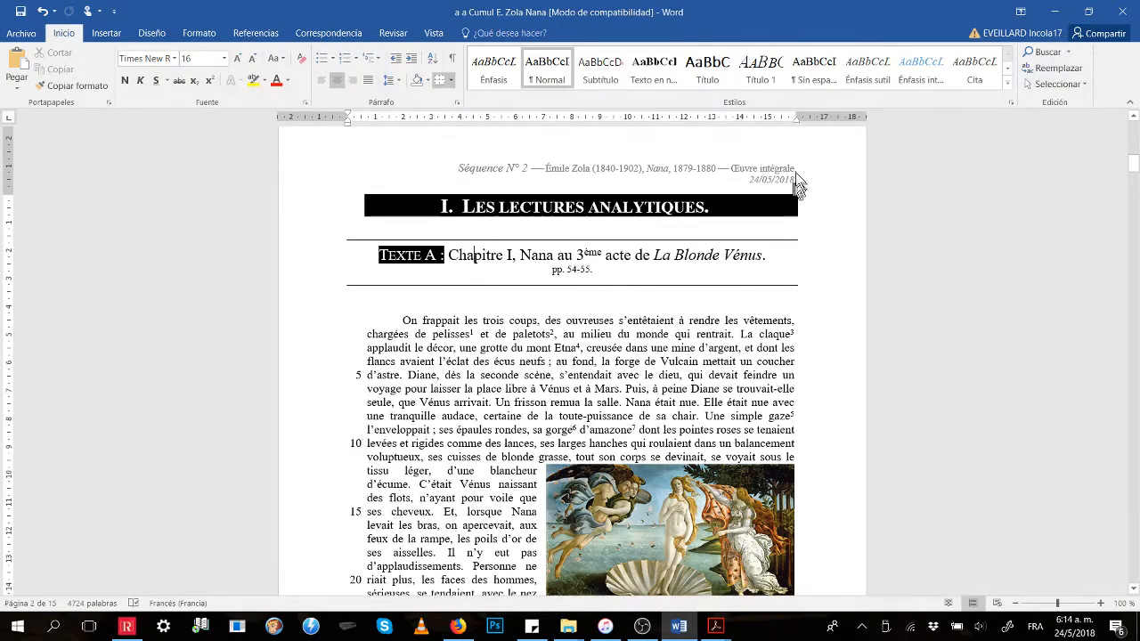
{"action": "double_click", "coordinate": [482, 172]}
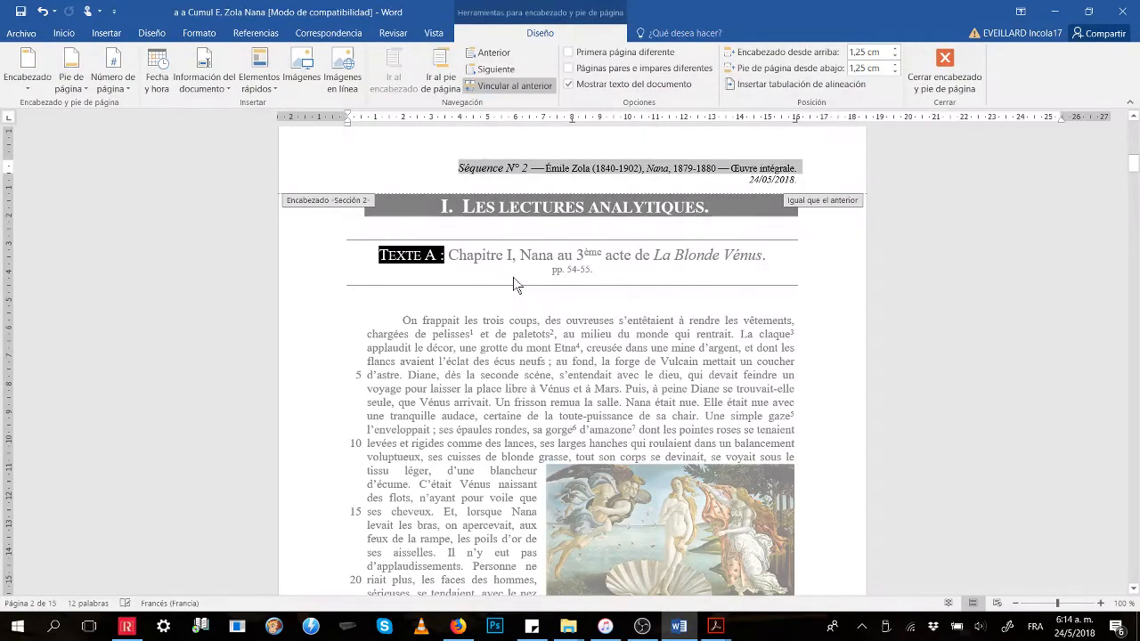
{"action": "double_click", "coordinate": [484, 254]}
Step: Copy the Manet painting from page 1 into the page 2 header and shrink it to a thumbnail left of the header text
{"action": "scroll", "coordinate": [619, 202], "scroll_direction": "up", "scroll_amount": 10}
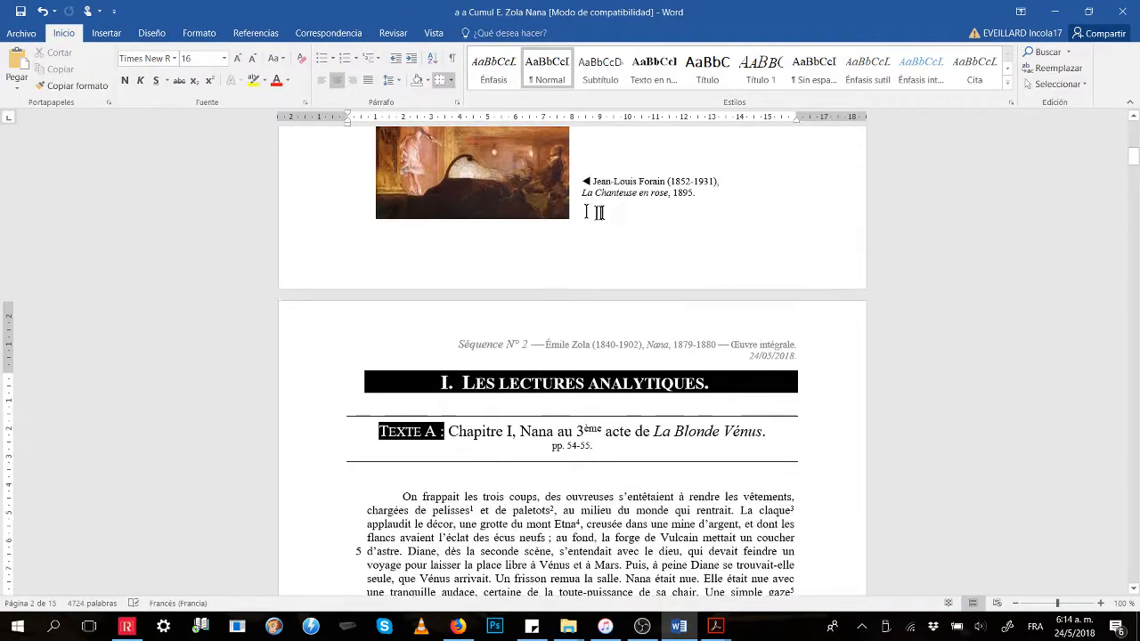
{"action": "scroll", "coordinate": [619, 201], "scroll_direction": "up", "scroll_amount": 3}
{"action": "left_click", "coordinate": [646, 257]}
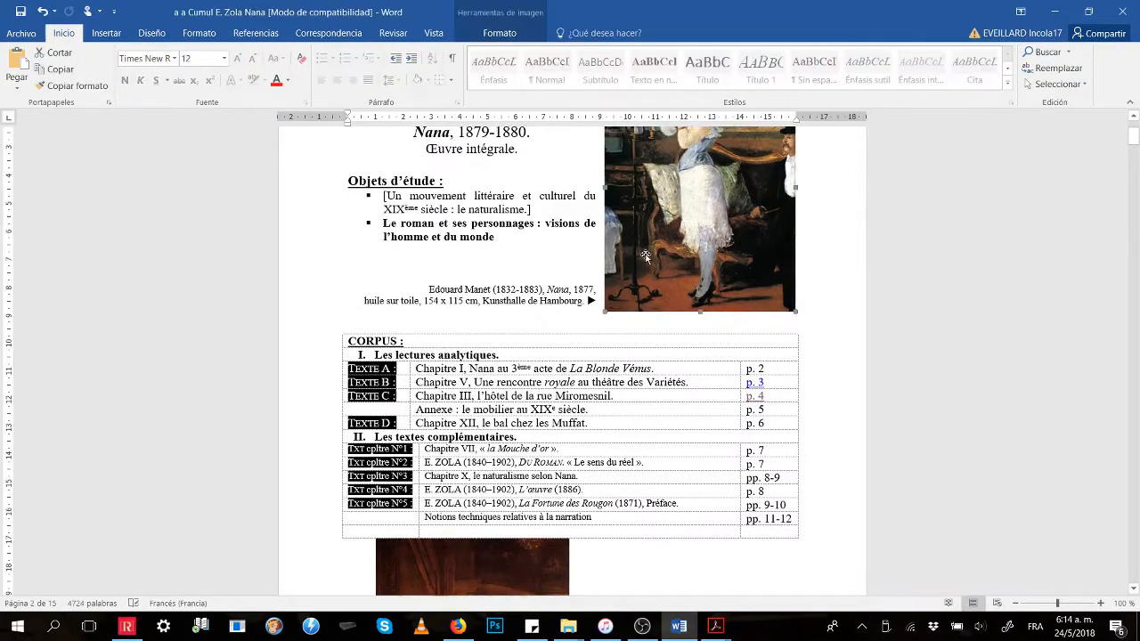
{"action": "scroll", "coordinate": [645, 257], "scroll_direction": "down", "scroll_amount": 8}
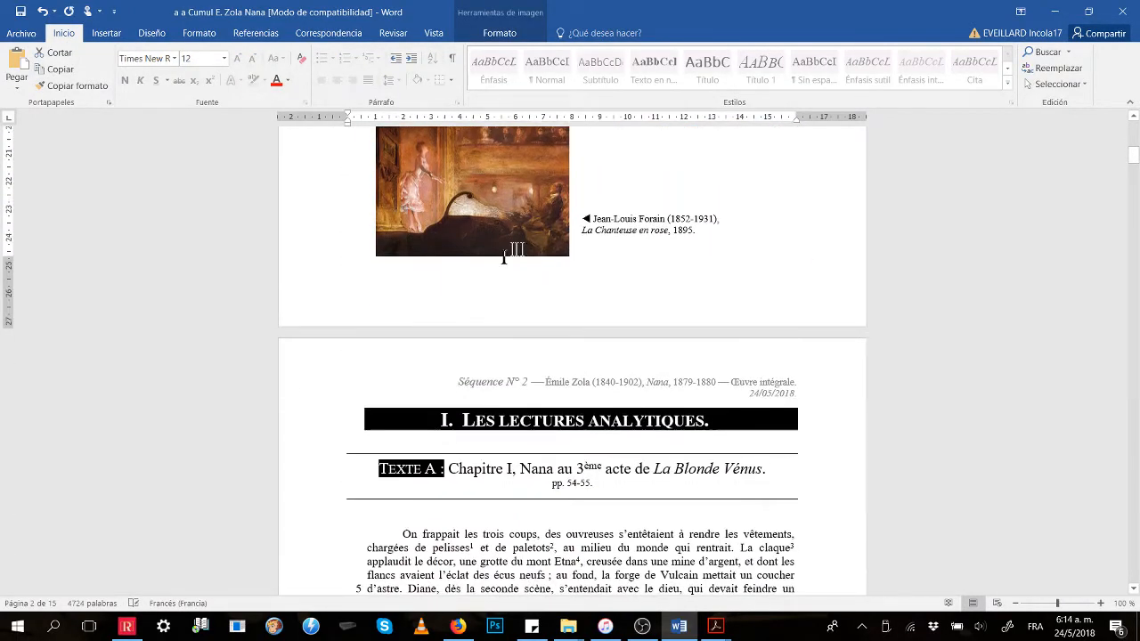
{"action": "double_click", "coordinate": [466, 384]}
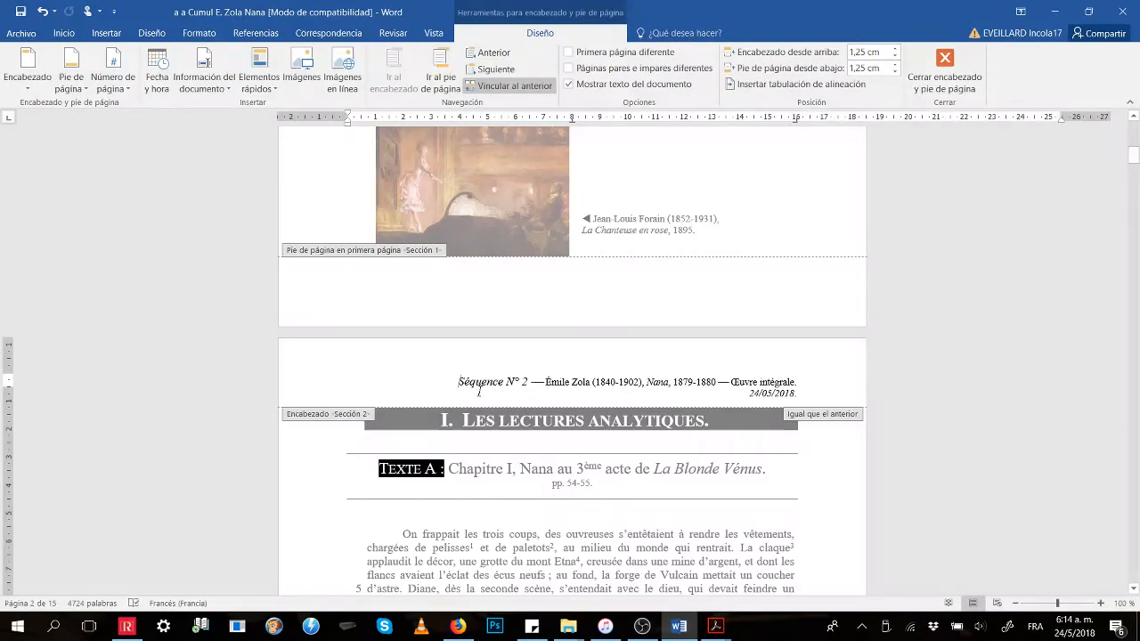
{"action": "key", "text": "ctrl+v"}
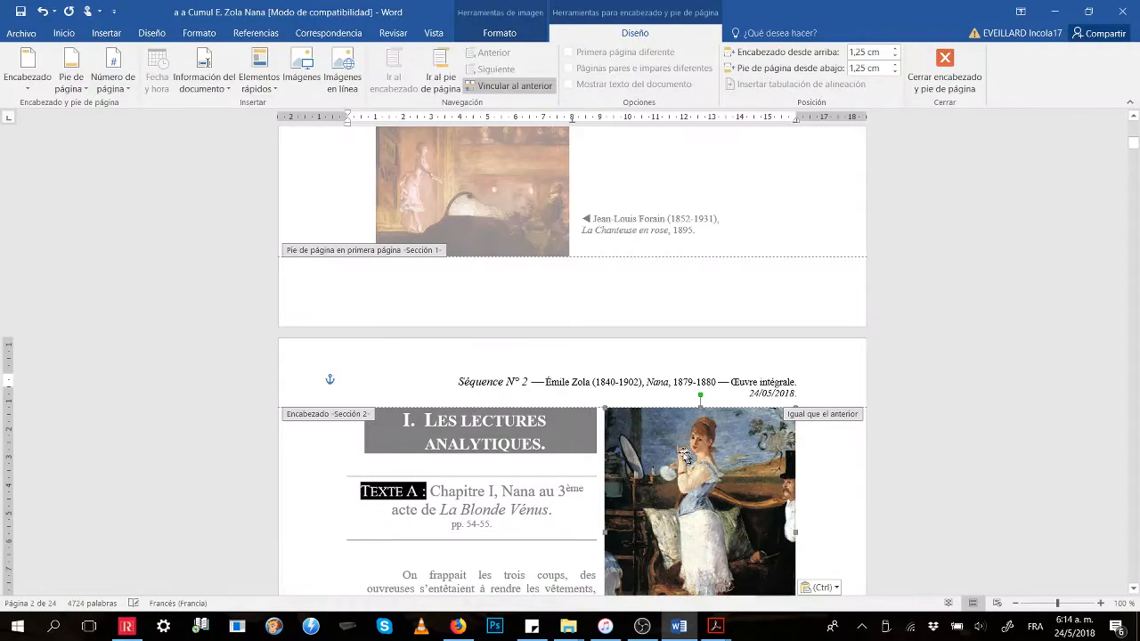
{"action": "scroll", "coordinate": [676, 392], "scroll_direction": "down", "scroll_amount": 1}
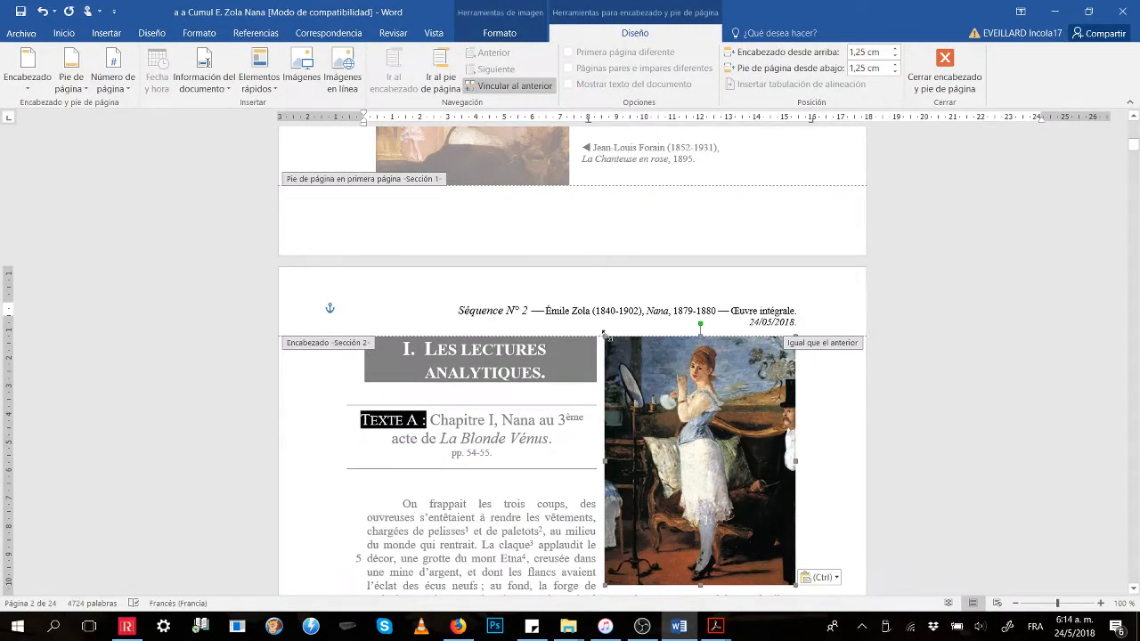
{"action": "left_click_drag", "start_coordinate": [604, 339], "coordinate": [395, 304]}
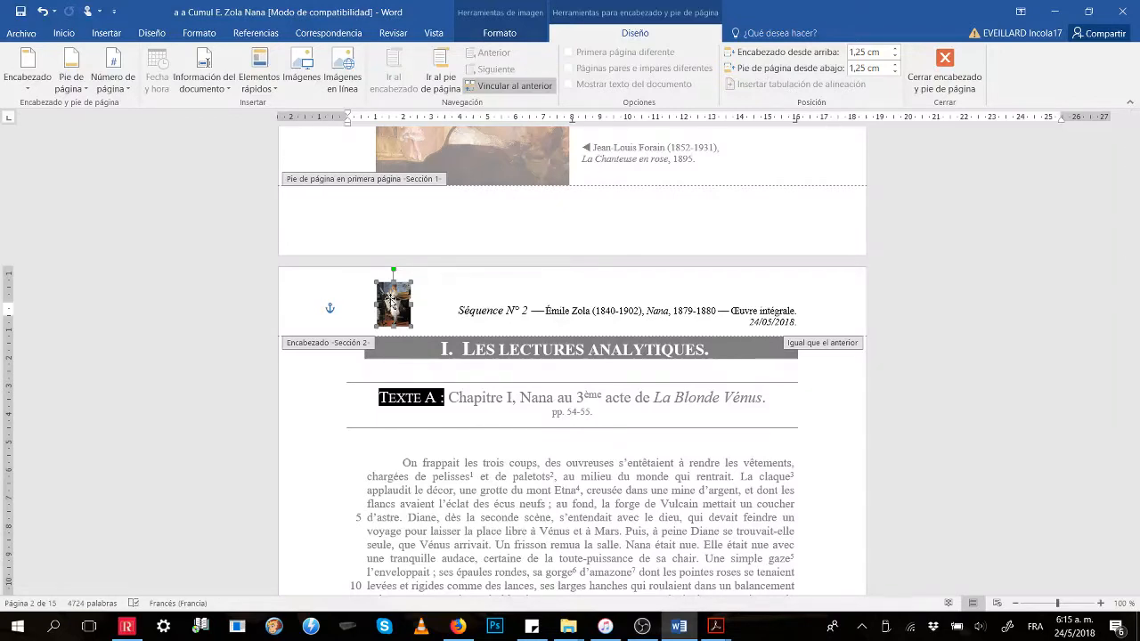
Step: Link the header thumbnail to the "sommaire" bookmark in this document and close the header
{"action": "key", "text": "ctrl+k"}
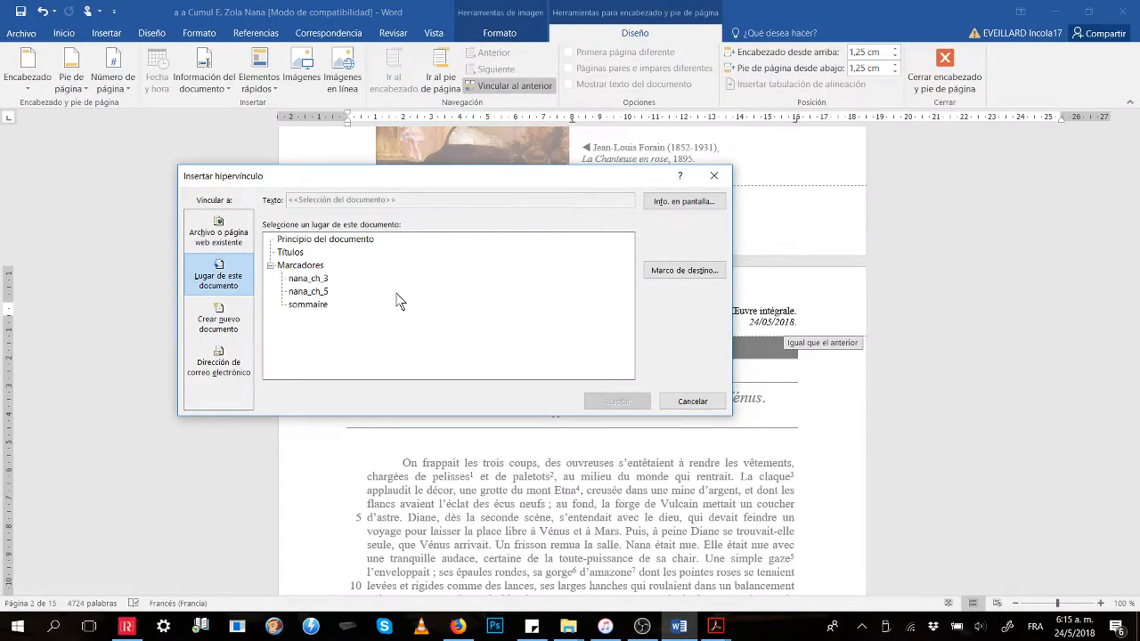
{"action": "left_click", "coordinate": [317, 305]}
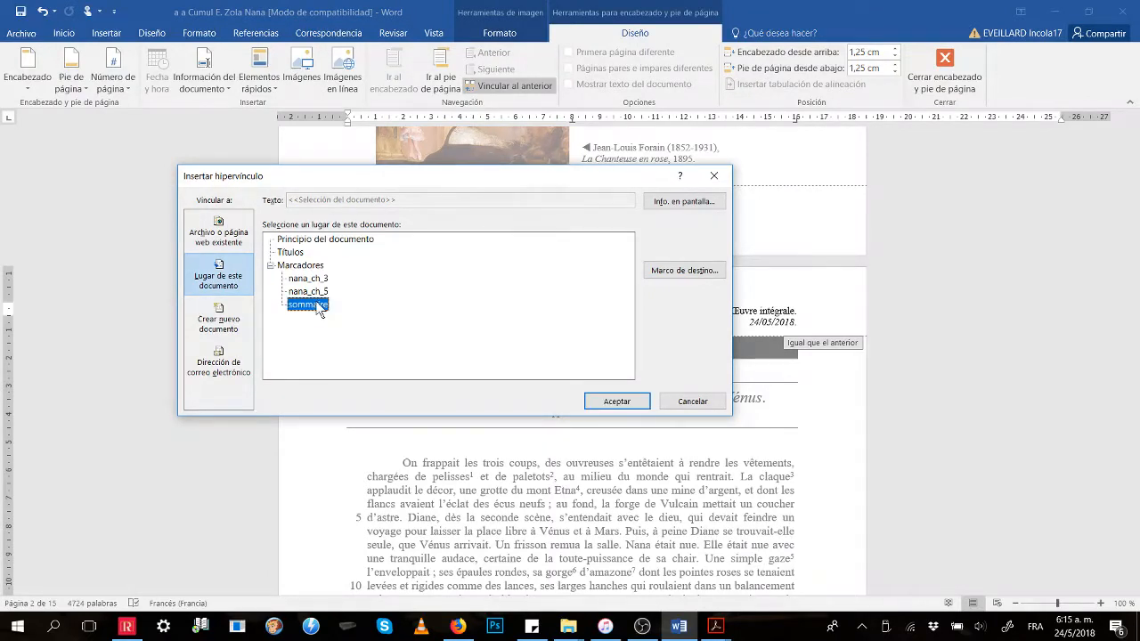
{"action": "left_click", "coordinate": [614, 400]}
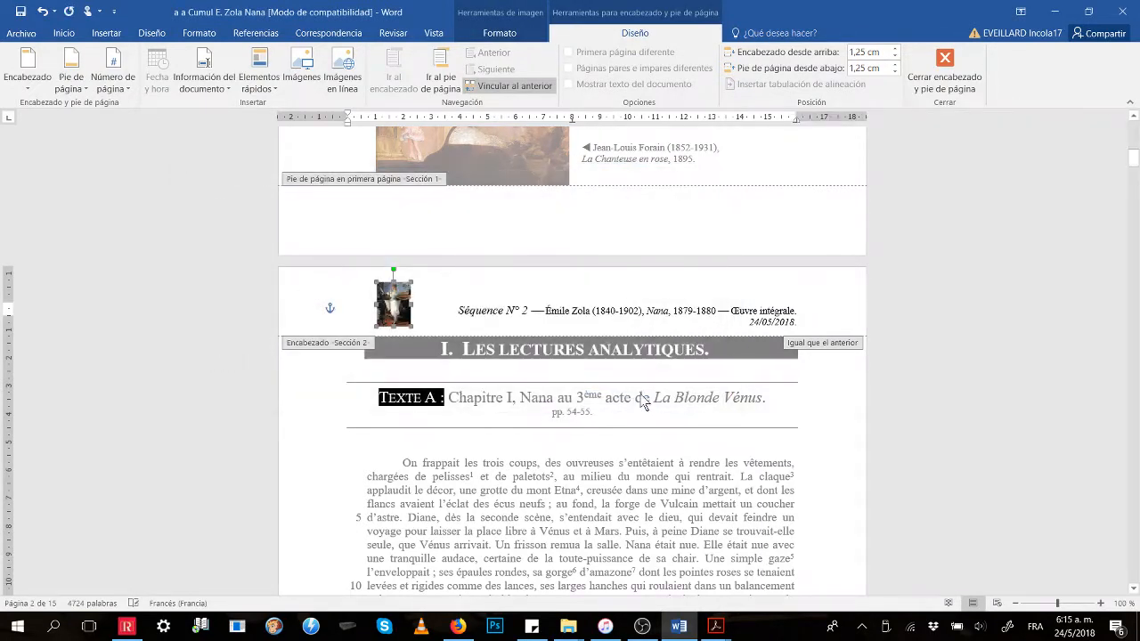
{"action": "left_click", "coordinate": [478, 310]}
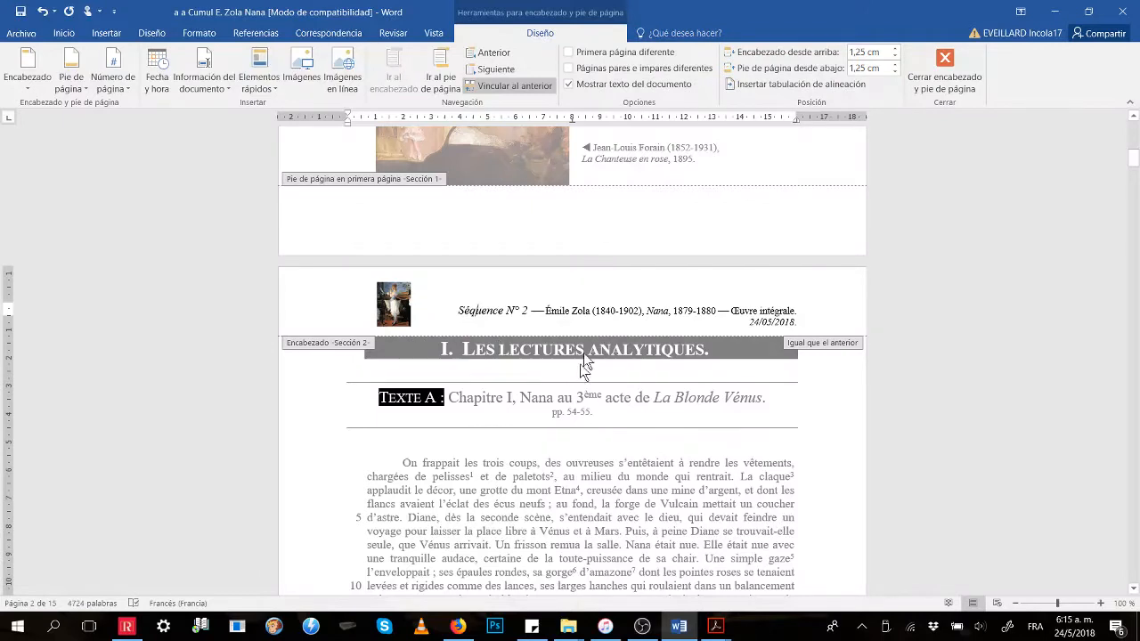
{"action": "left_click", "coordinate": [949, 64]}
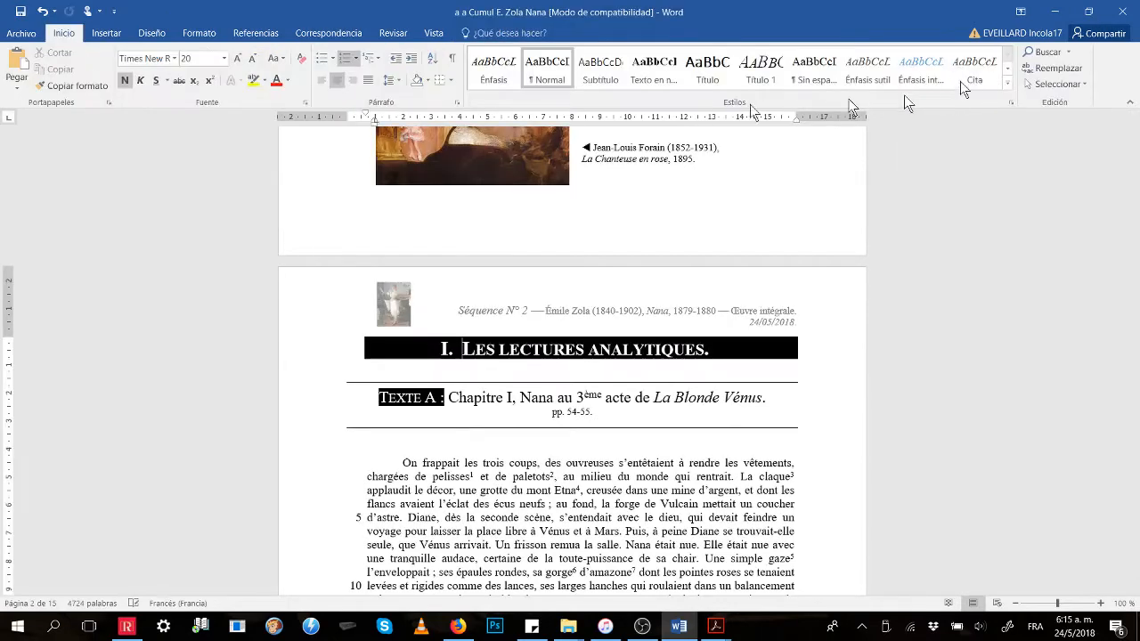
Step: Save a copy of the file in the current "Documento de Word" format, accepting the upgrade to the newest file format
{"action": "key", "text": "F12"}
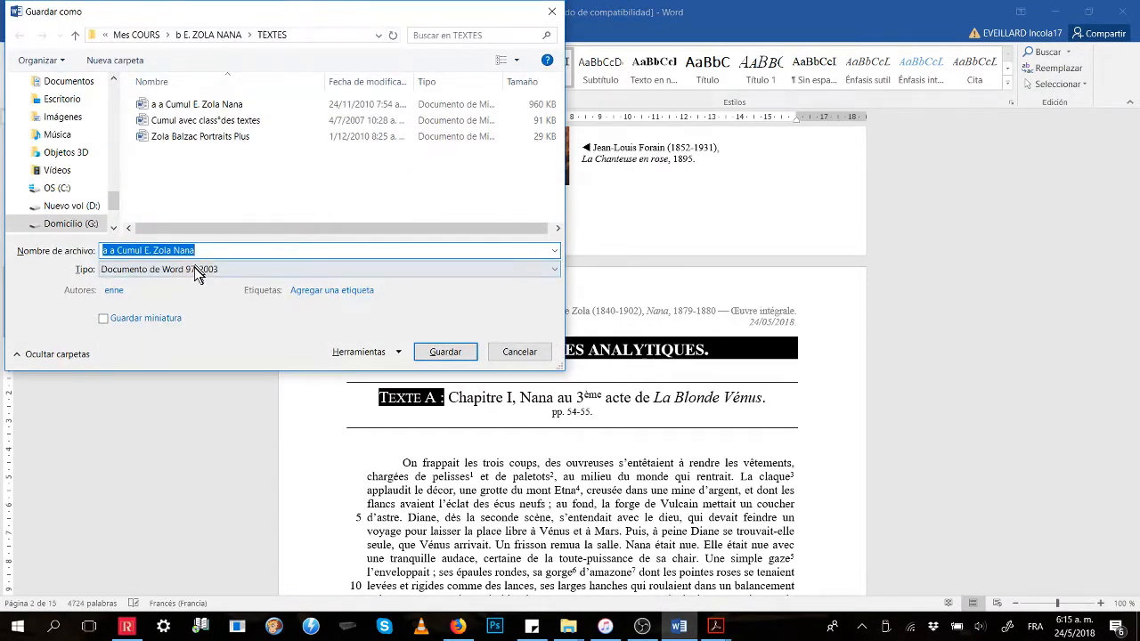
{"action": "left_click", "coordinate": [325, 269]}
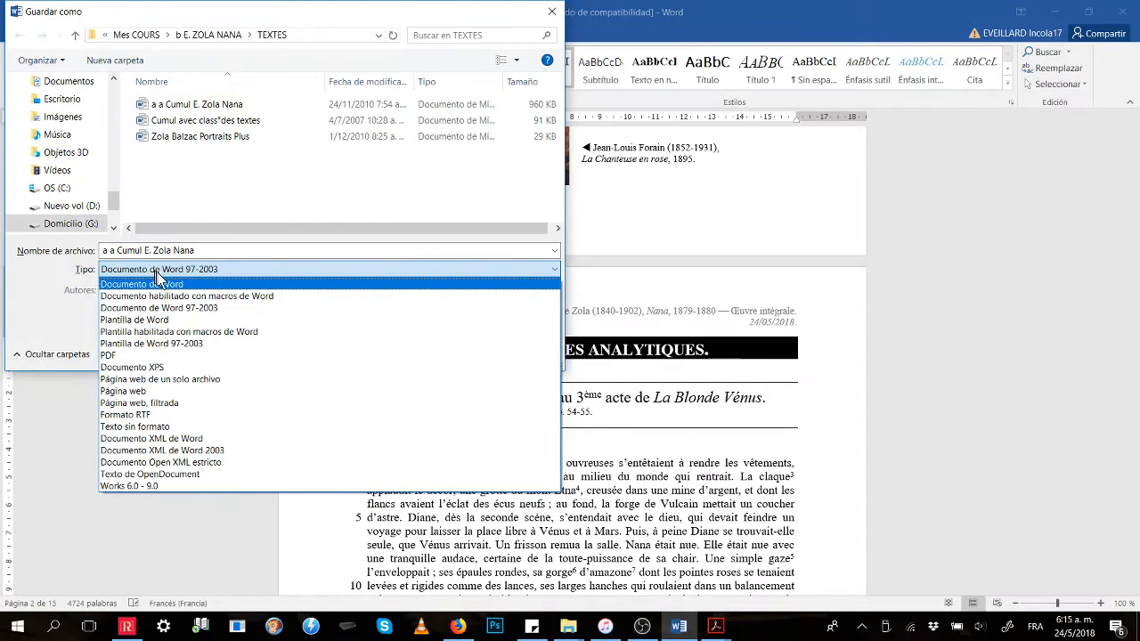
{"action": "left_click", "coordinate": [142, 284]}
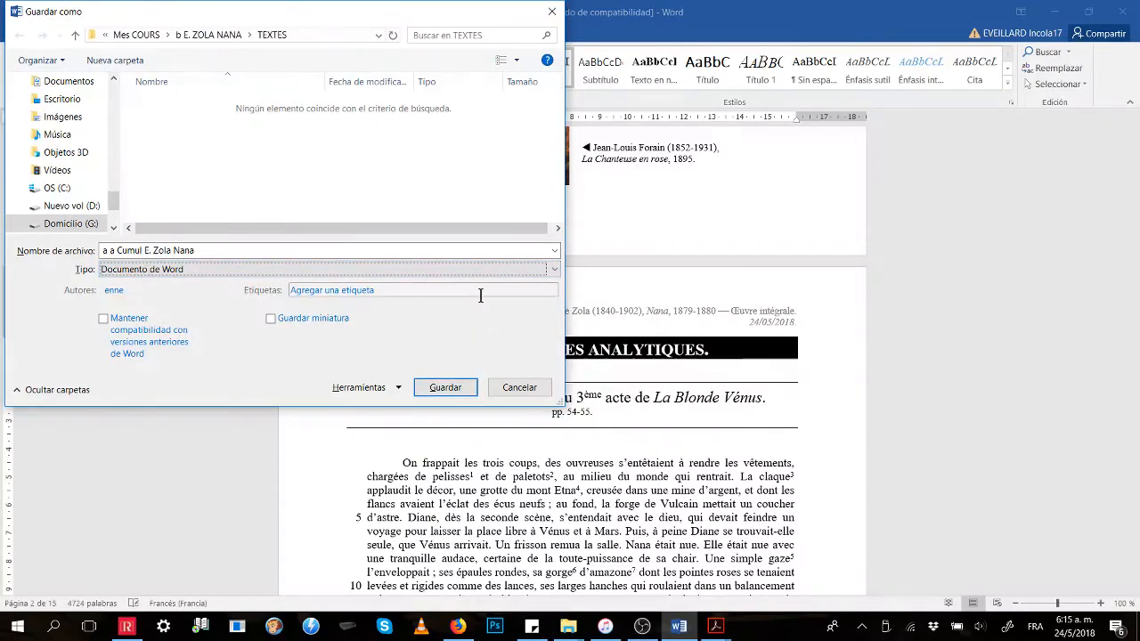
{"action": "left_click", "coordinate": [461, 393]}
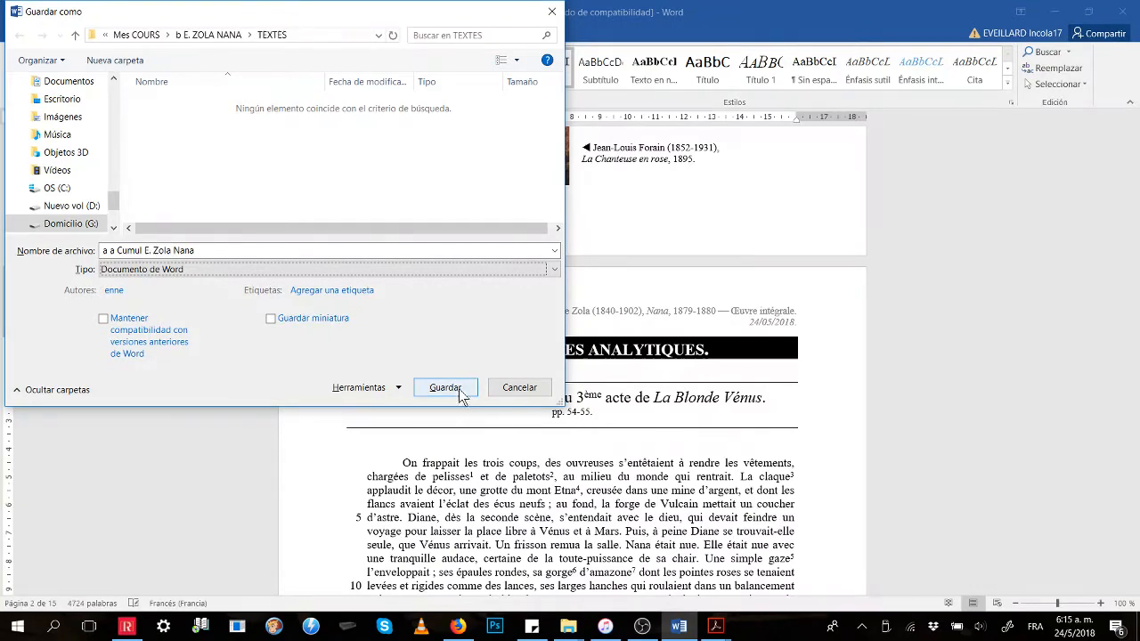
{"action": "left_click", "coordinate": [461, 393]}
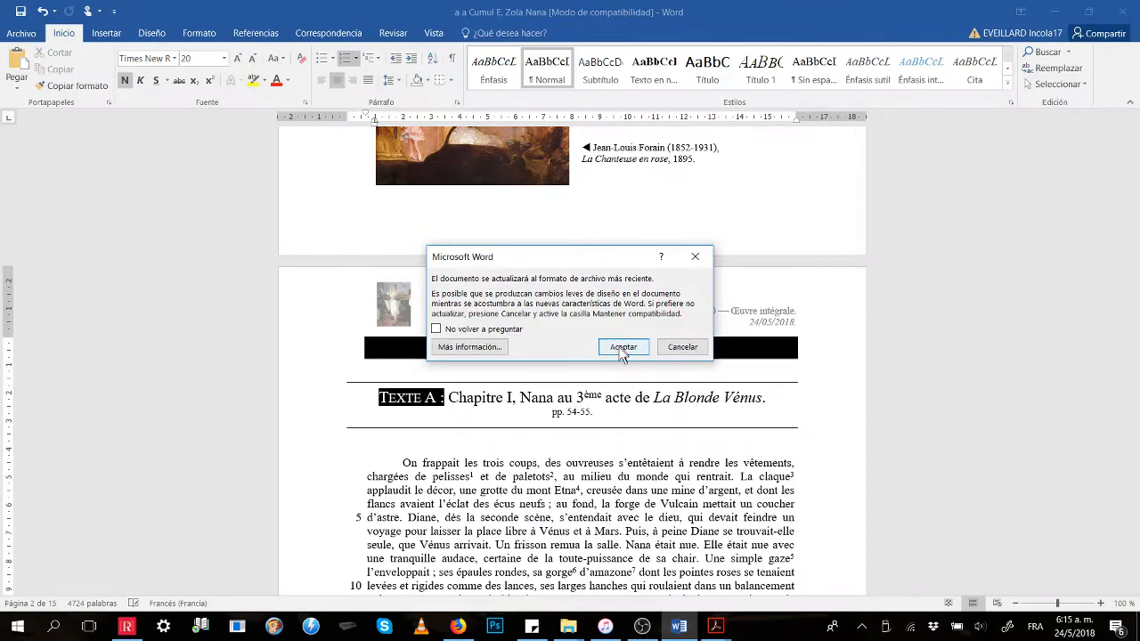
{"action": "left_click", "coordinate": [621, 345]}
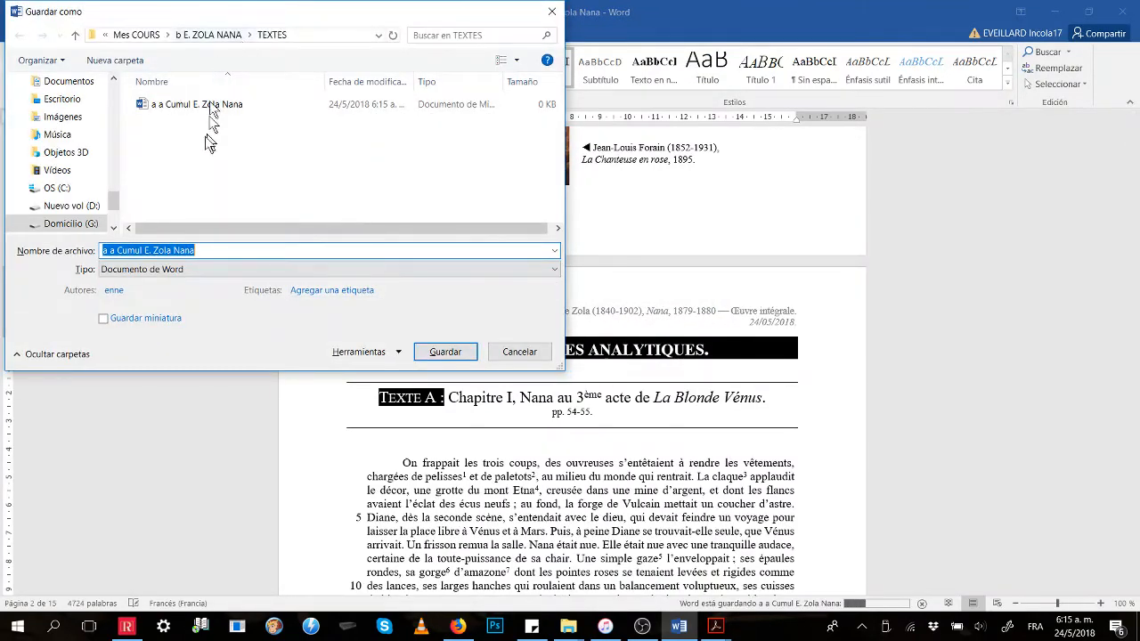
Step: Export the document as a PDF named "a a Cumul E. Zola Nana_1", without replacing the existing PDF
{"action": "left_click", "coordinate": [213, 267]}
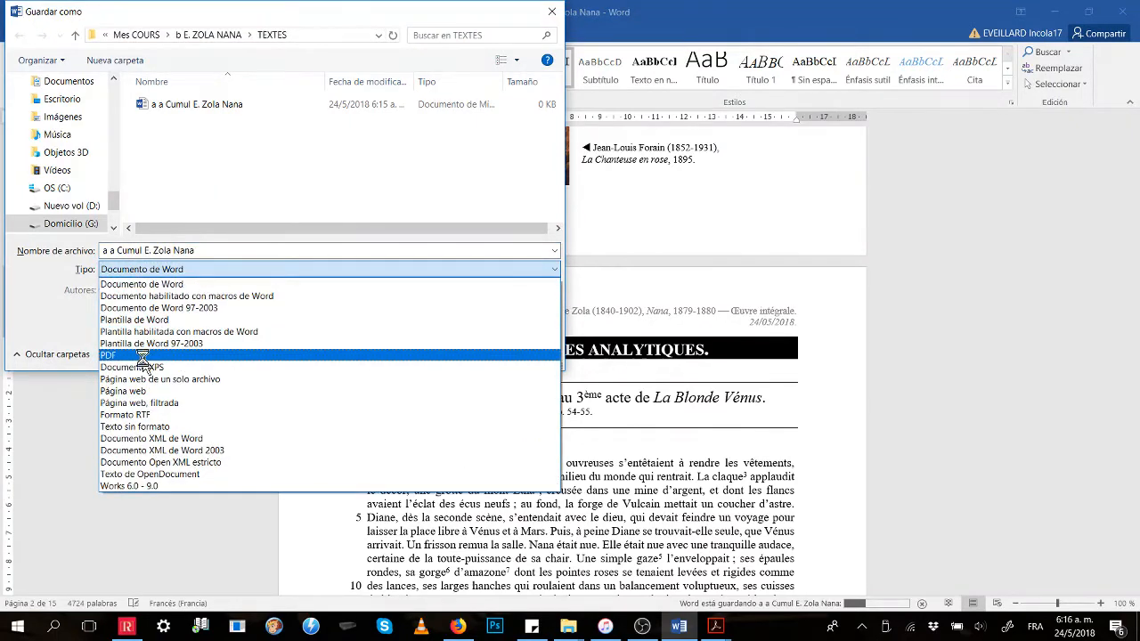
{"action": "left_click", "coordinate": [147, 356]}
{"action": "left_click", "coordinate": [445, 392]}
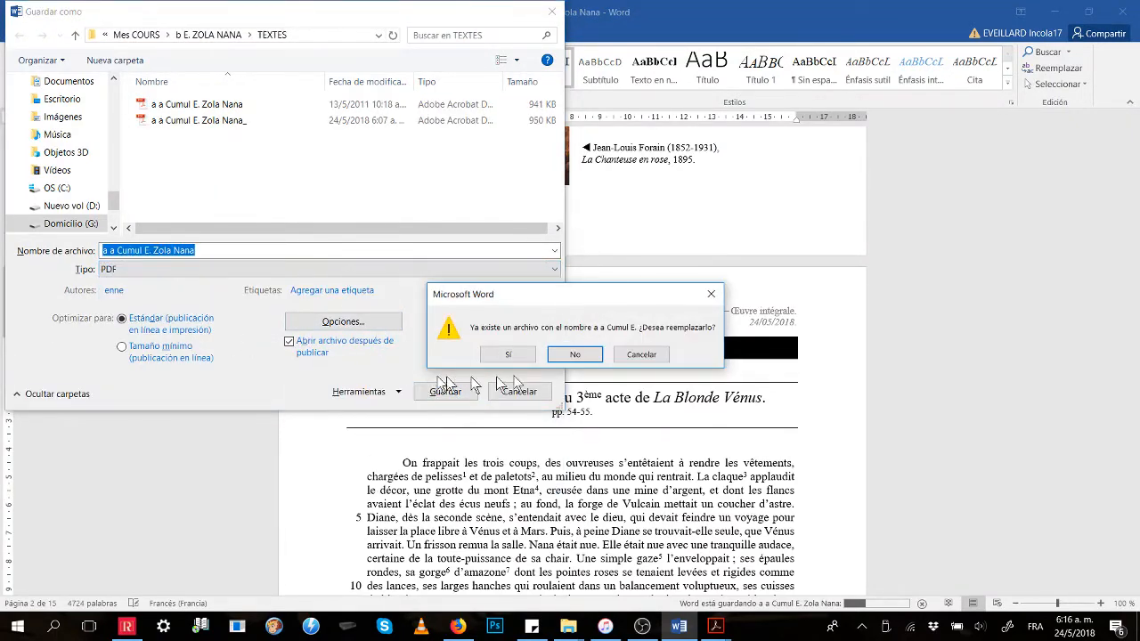
{"action": "left_click", "coordinate": [641, 355]}
{"action": "left_click", "coordinate": [240, 249]}
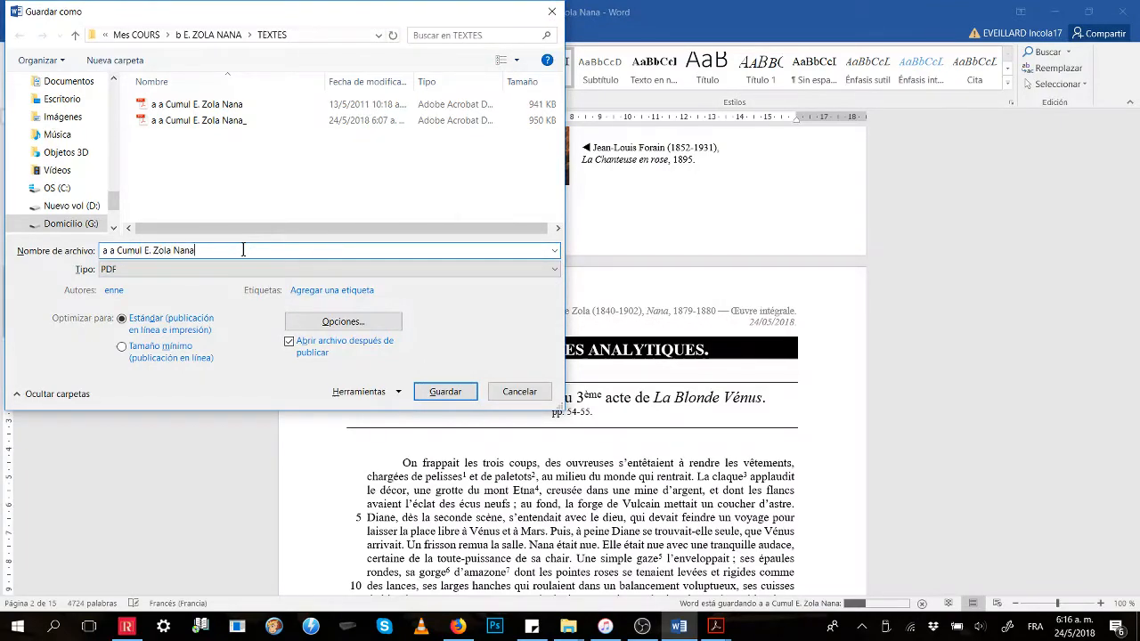
{"action": "type", "text": "_1"}
{"action": "key", "text": "Return"}
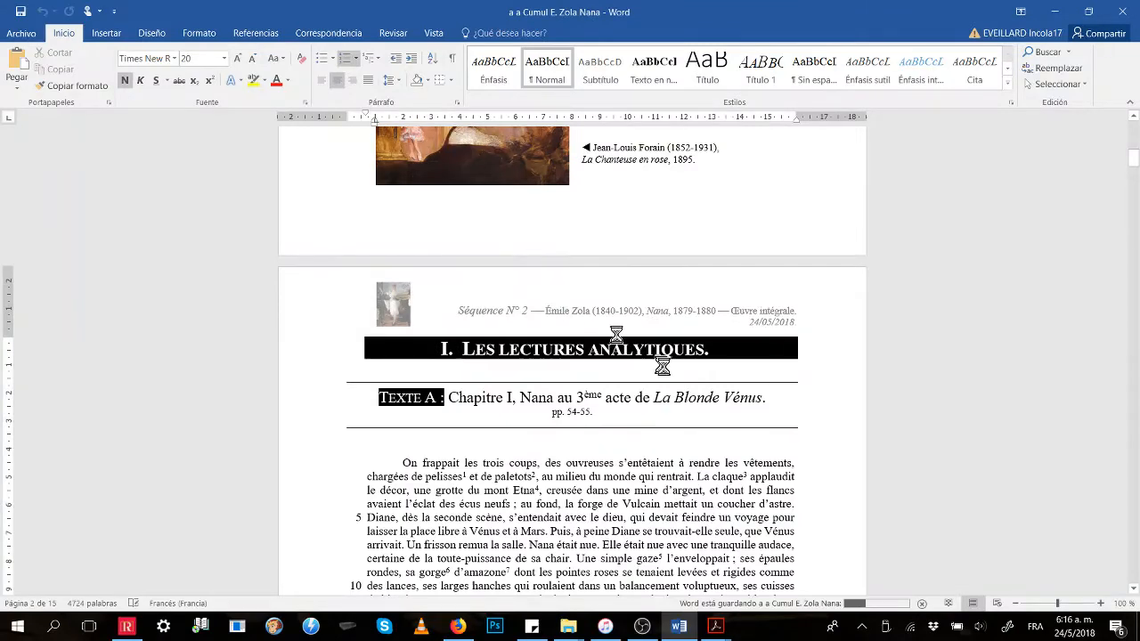
Step: Switch to Adobe Acrobat Reader and bring up the exported "a a Cumul E. Zola Nana_1" PDF
{"action": "mouse_move", "coordinate": [717, 626]}
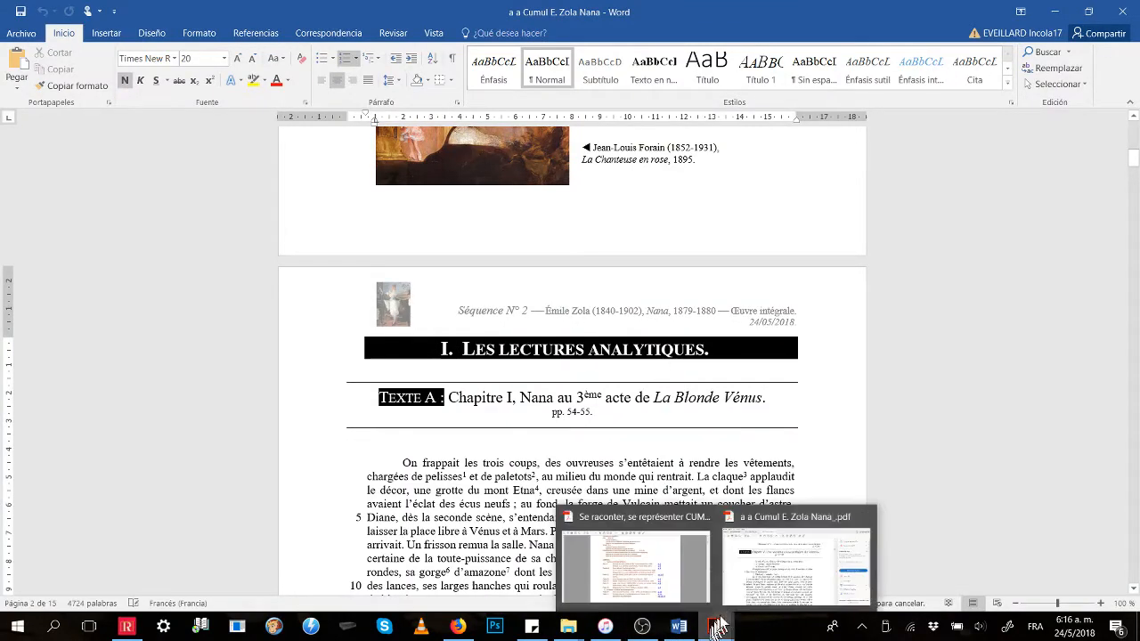
{"action": "left_click", "coordinate": [797, 577]}
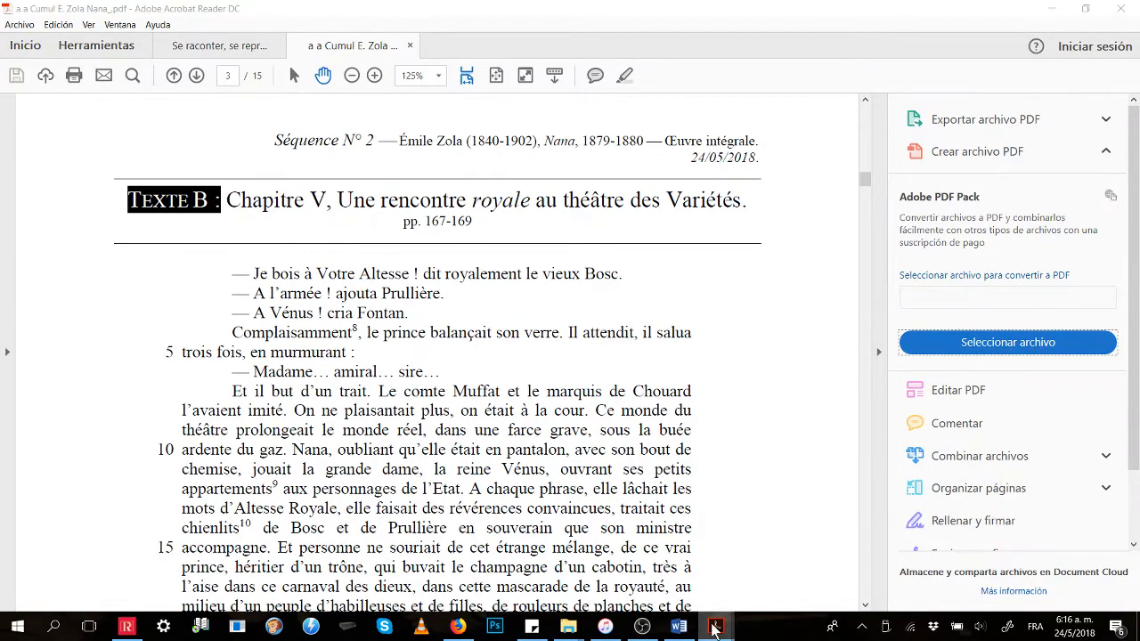
{"action": "left_click", "coordinate": [680, 628]}
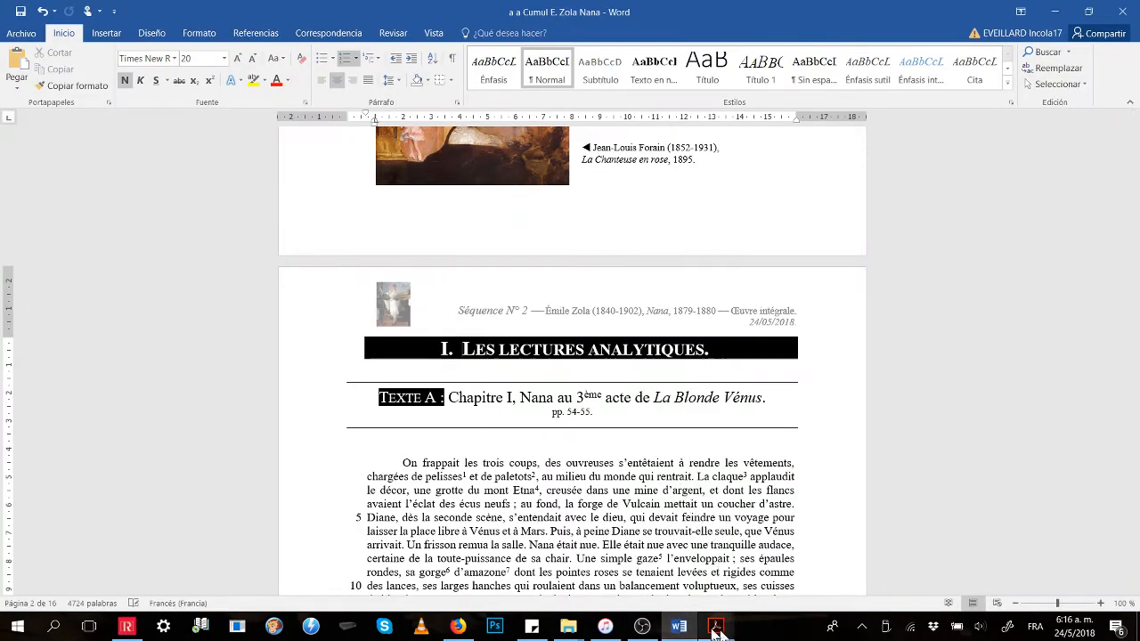
{"action": "mouse_move", "coordinate": [581, 632]}
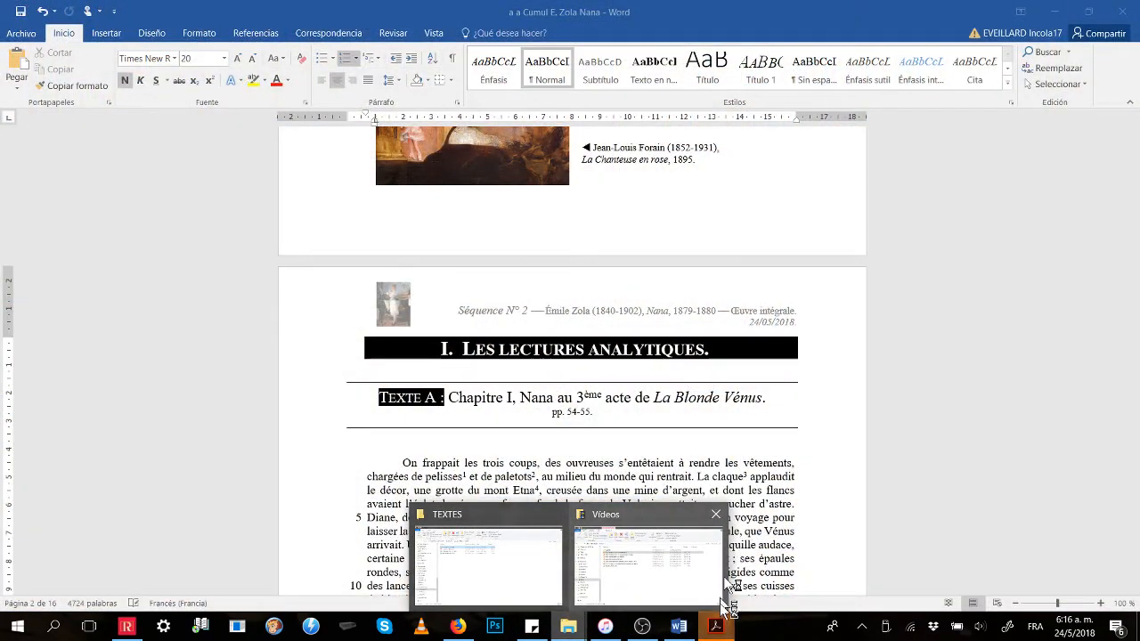
{"action": "mouse_move", "coordinate": [715, 627]}
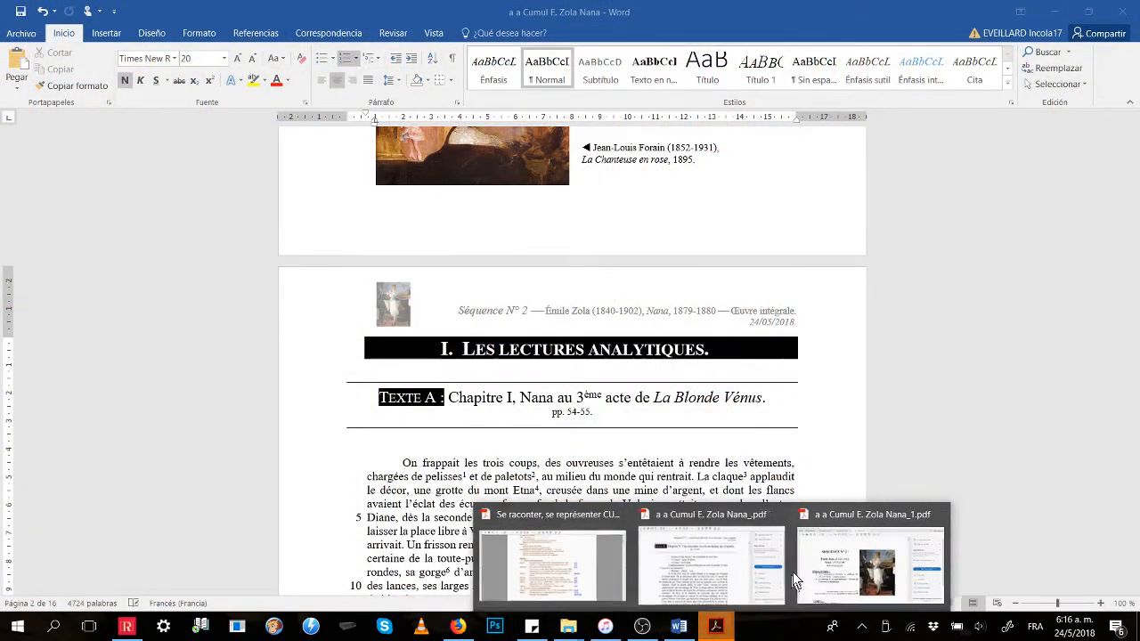
{"action": "left_click", "coordinate": [826, 572]}
Step: Test the PDF's page 3 contents link and the header thumbnail's link back to the contents, and return to Word
{"action": "scroll", "coordinate": [617, 415], "scroll_direction": "down", "scroll_amount": 5}
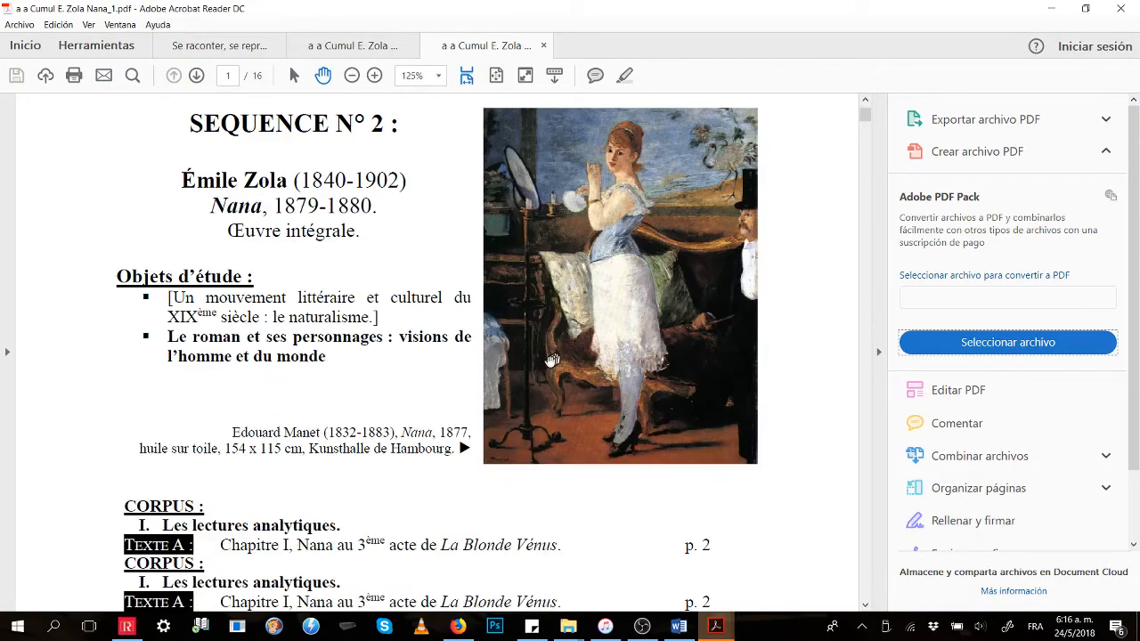
{"action": "left_click", "coordinate": [694, 397]}
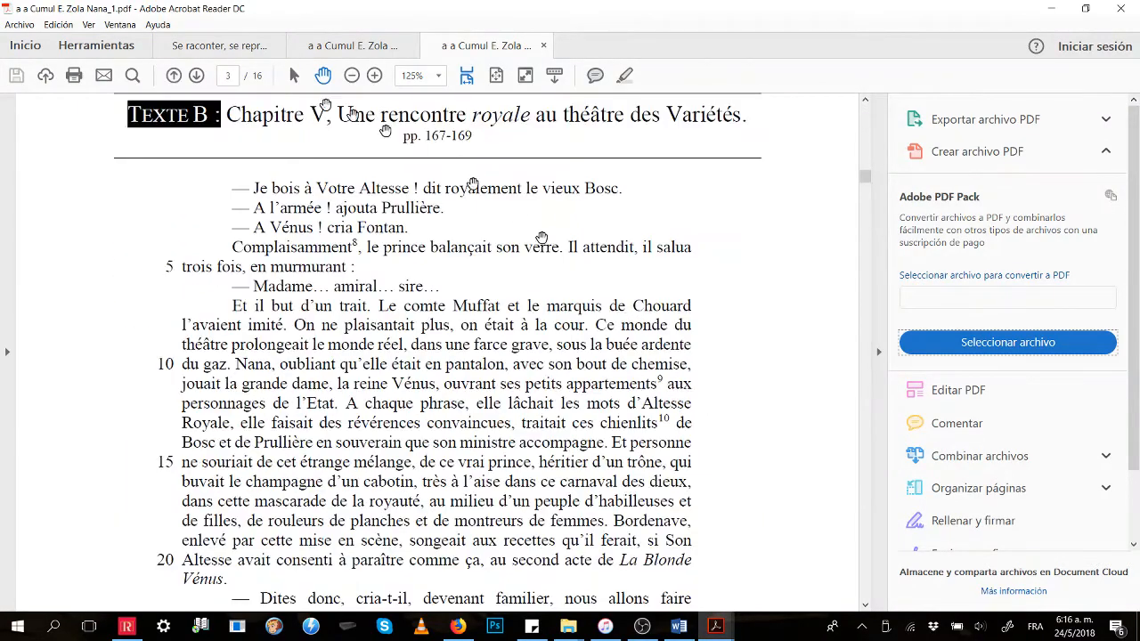
{"action": "scroll", "coordinate": [301, 182], "scroll_direction": "up", "scroll_amount": 1}
{"action": "key", "text": "alt+Left"}
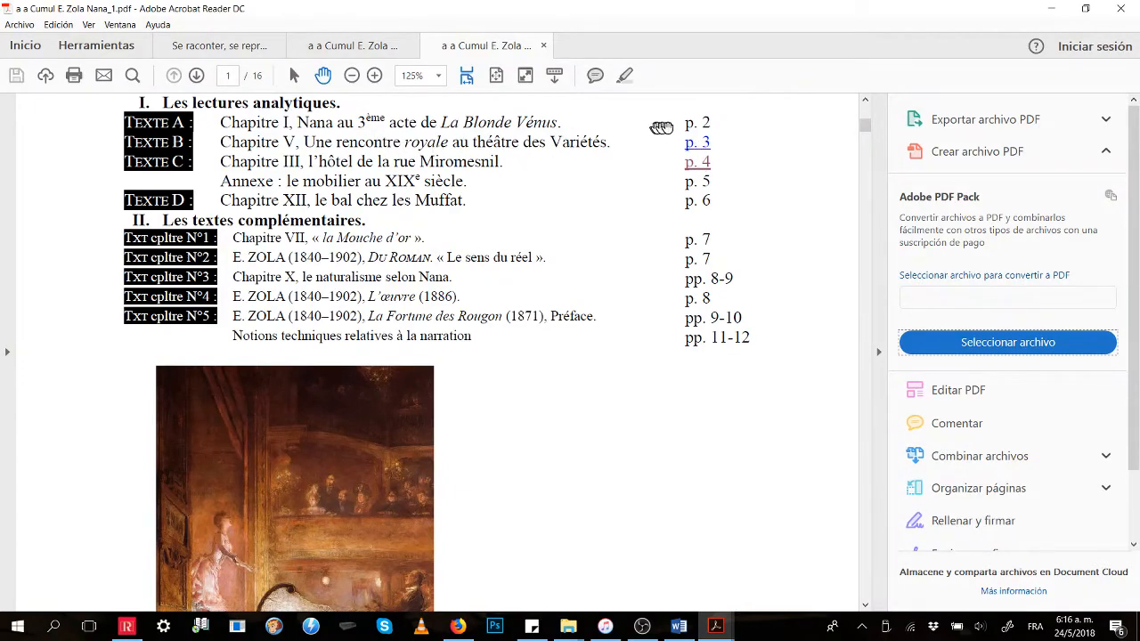
{"action": "left_click", "coordinate": [703, 147]}
{"action": "scroll", "coordinate": [445, 187], "scroll_direction": "up", "scroll_amount": 3}
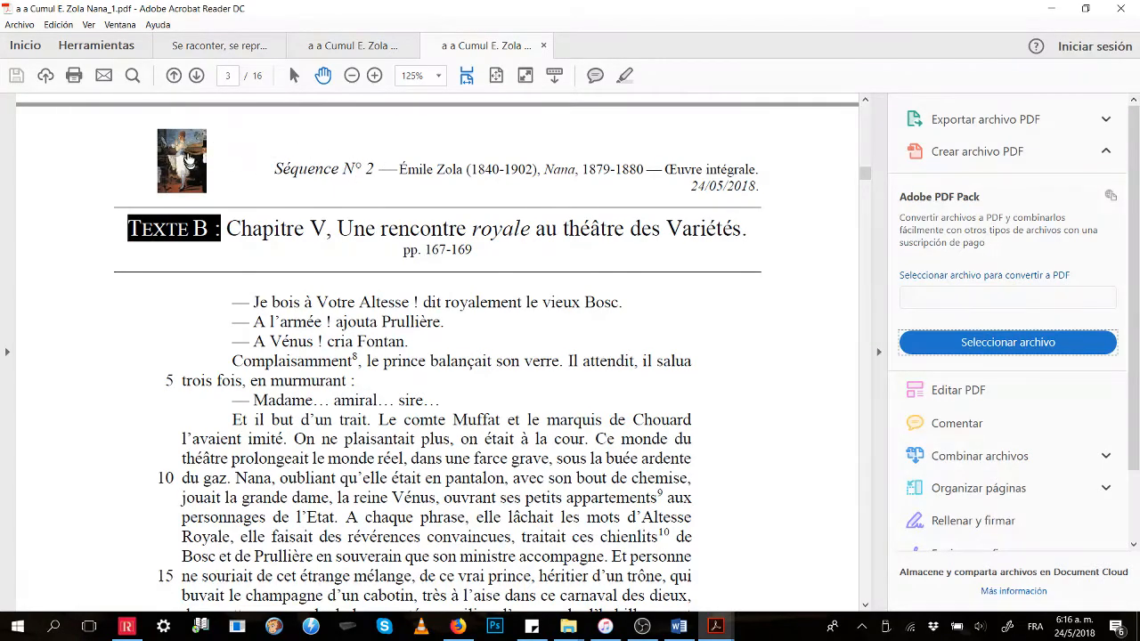
{"action": "key", "text": "alt+Left"}
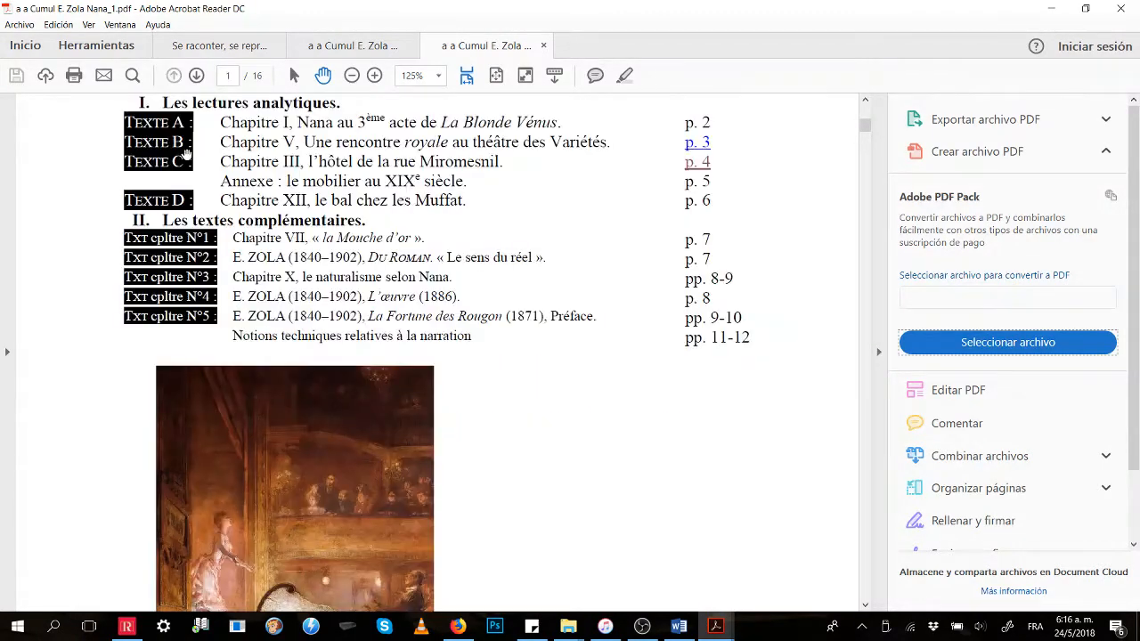
{"action": "scroll", "coordinate": [369, 157], "scroll_direction": "up", "scroll_amount": 2}
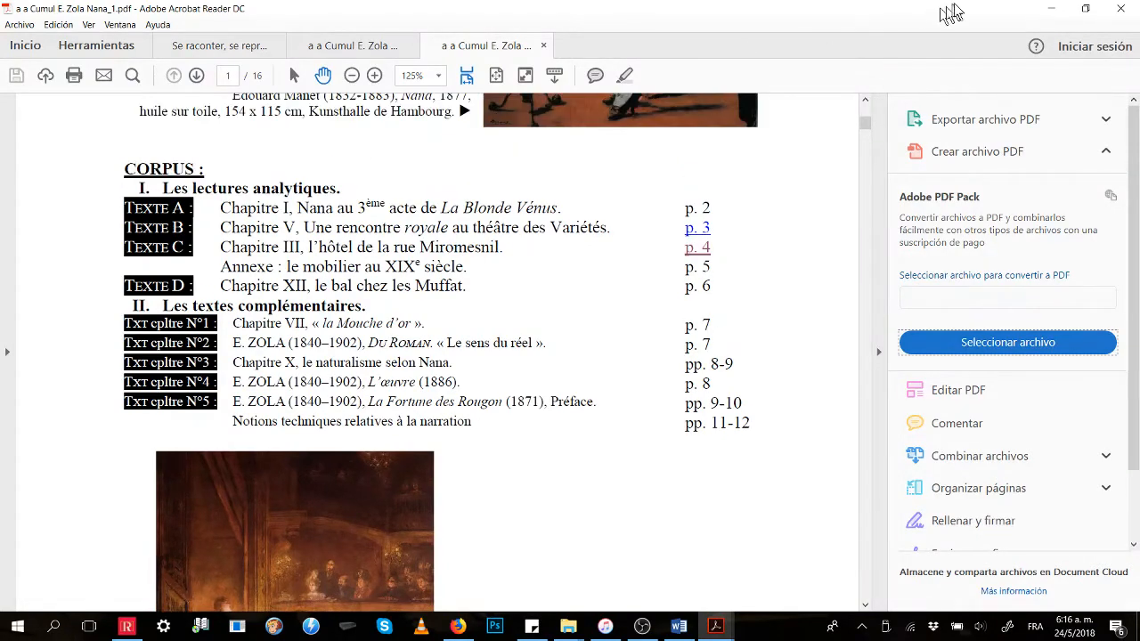
{"action": "left_click", "coordinate": [1049, 11]}
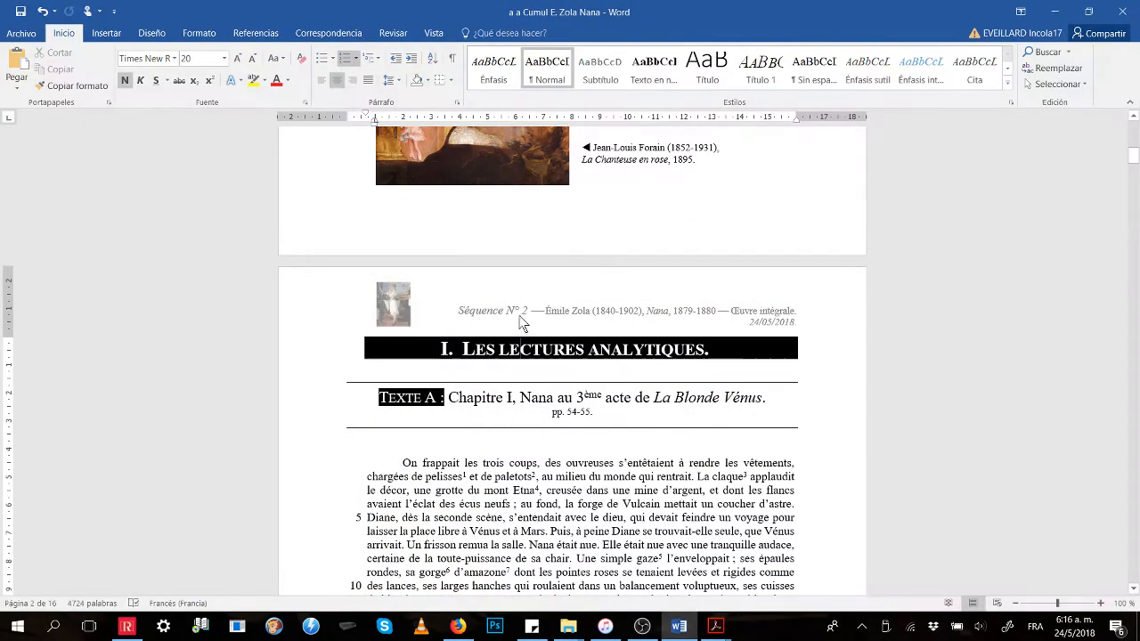
Step: Insert "Sommaire - " before "Séquence N° 2" in the page 2 header
{"action": "double_click", "coordinate": [521, 320]}
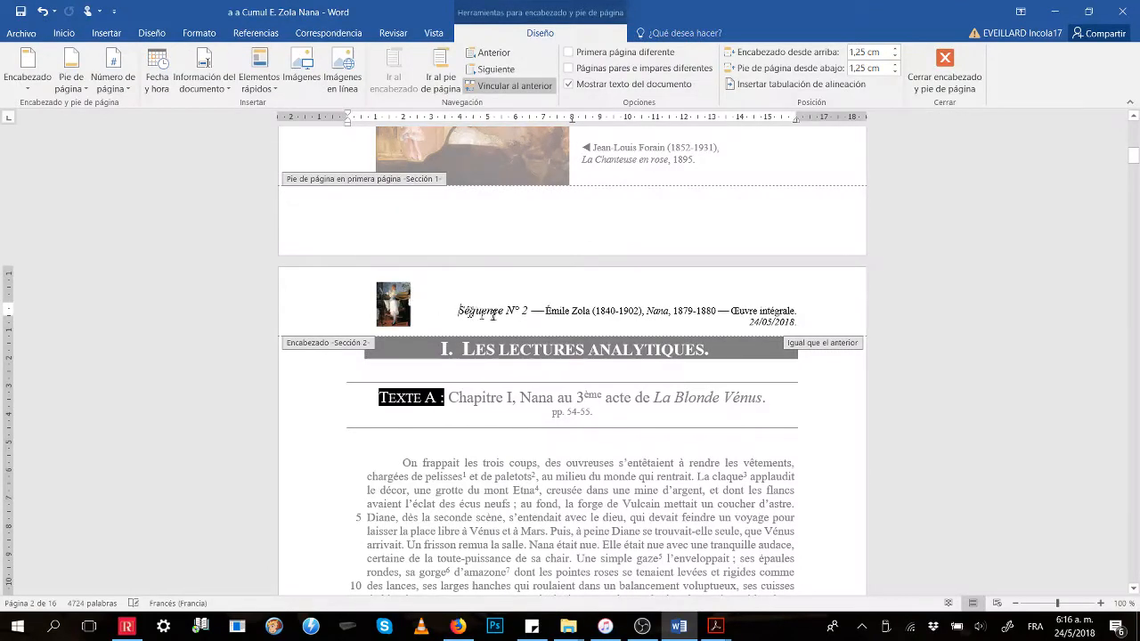
{"action": "type", "text": "somma"}
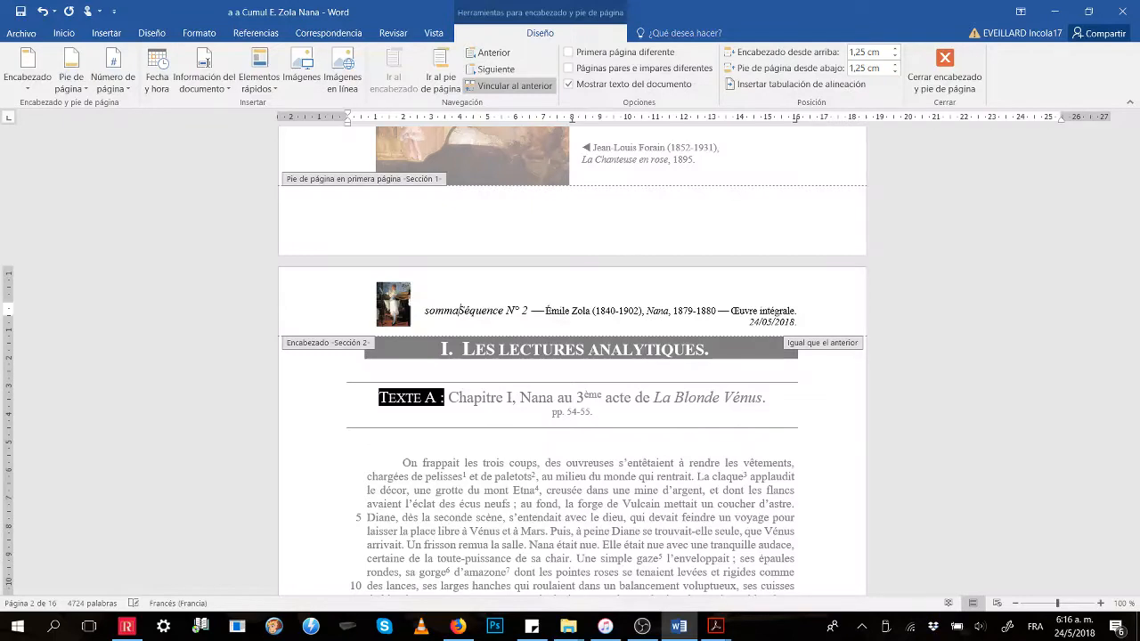
{"action": "type", "text": "ire -"}
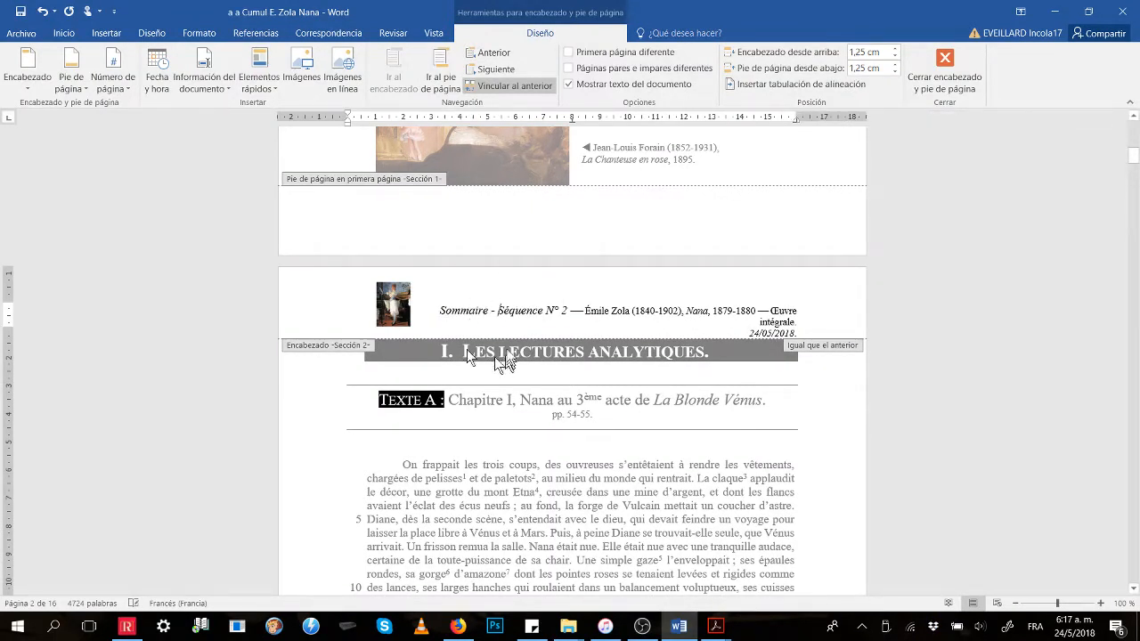
Step: Link the header word "Sommaire" to the "sommaire" bookmark in this document and close the header
{"action": "double_click", "coordinate": [469, 312]}
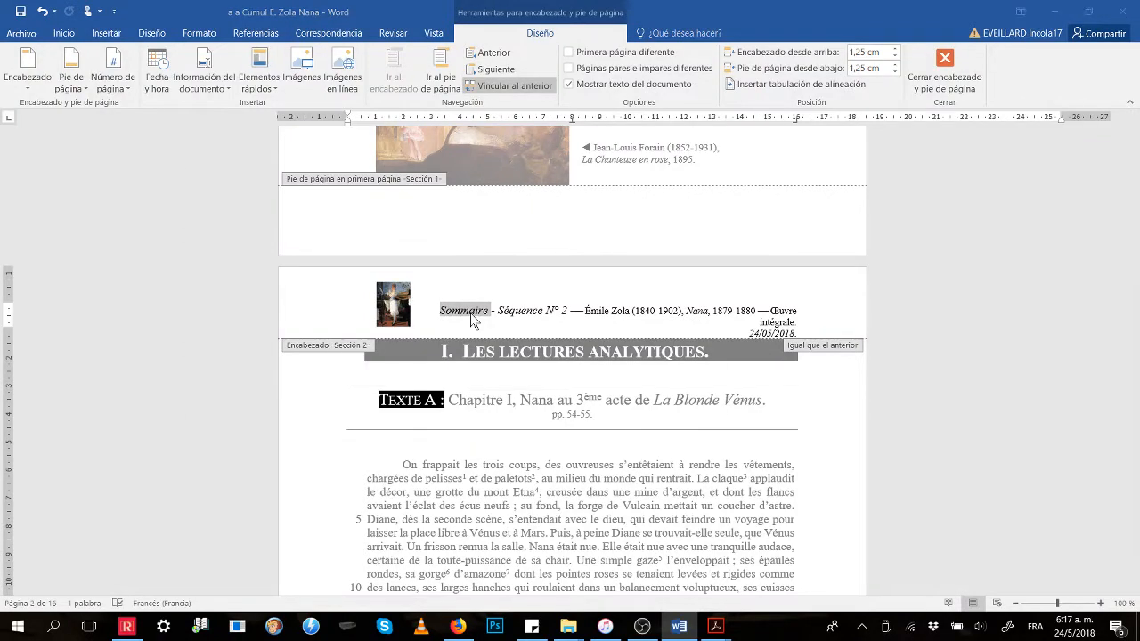
{"action": "key", "text": "ctrl+k"}
{"action": "left_click", "coordinate": [311, 304]}
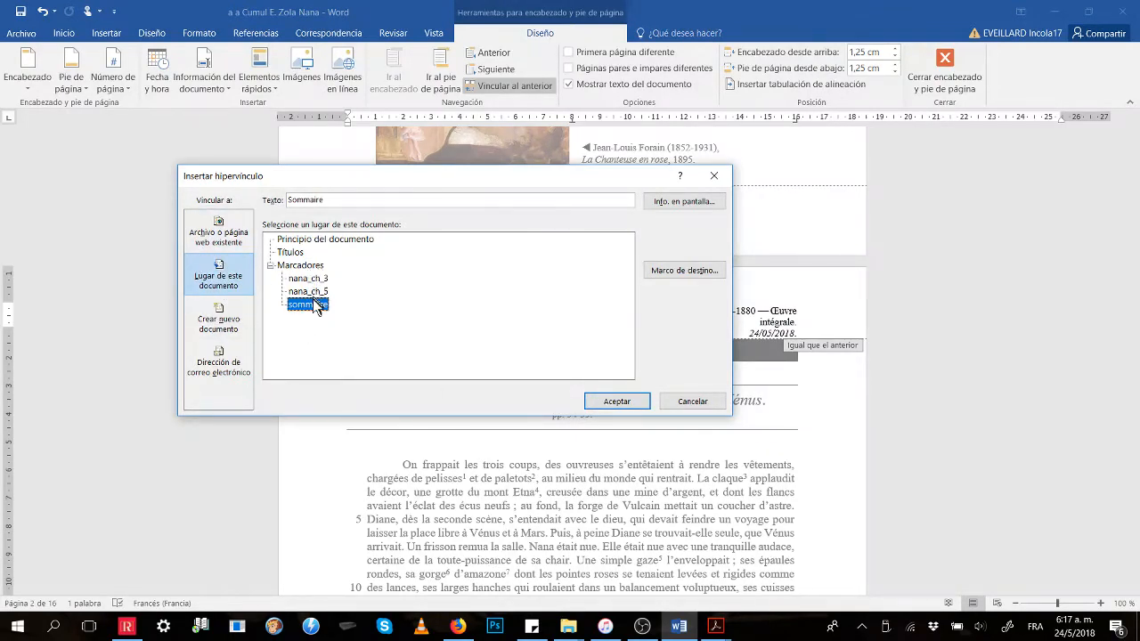
{"action": "left_click", "coordinate": [616, 401]}
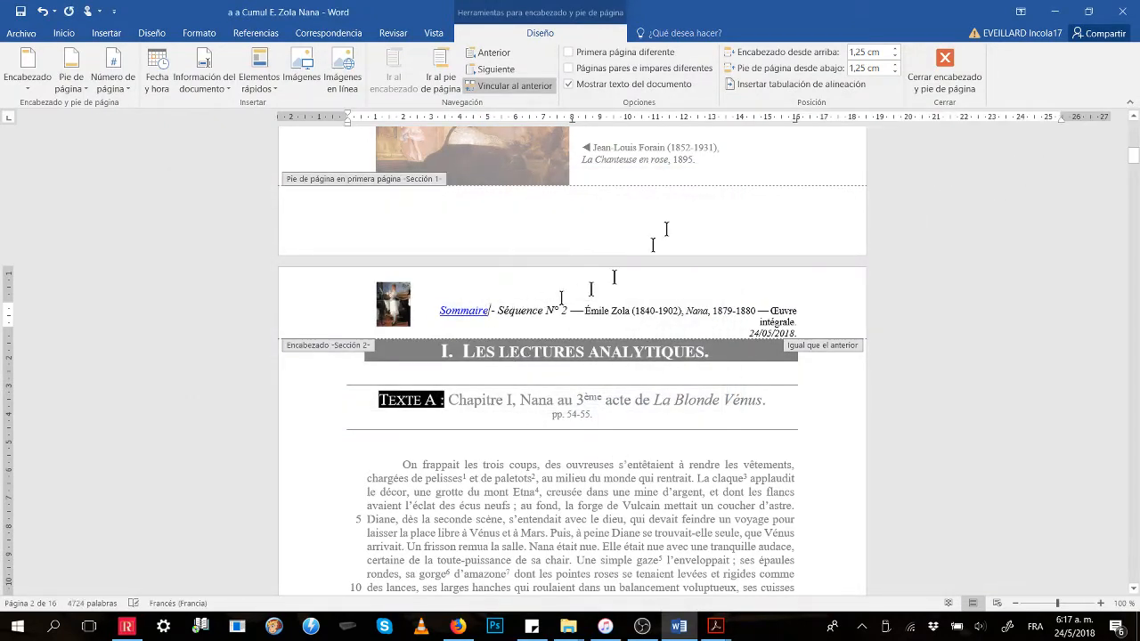
{"action": "left_click", "coordinate": [945, 64]}
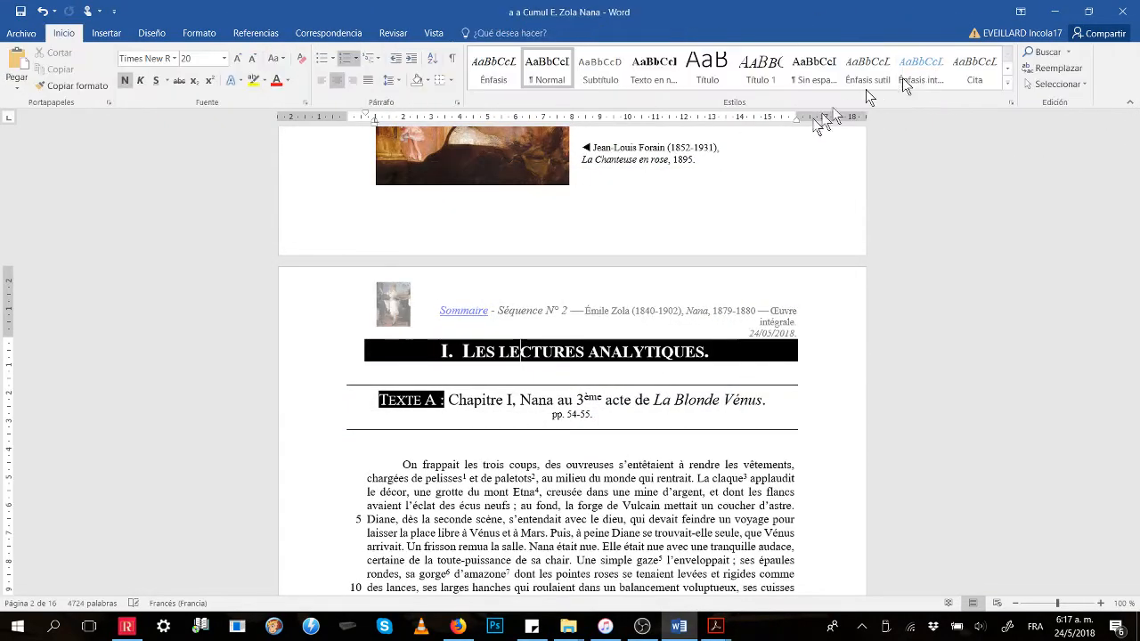
Step: Export the updated document as a PDF named "a a Cumul E. Zola Nana_2"
{"action": "key", "text": "F12"}
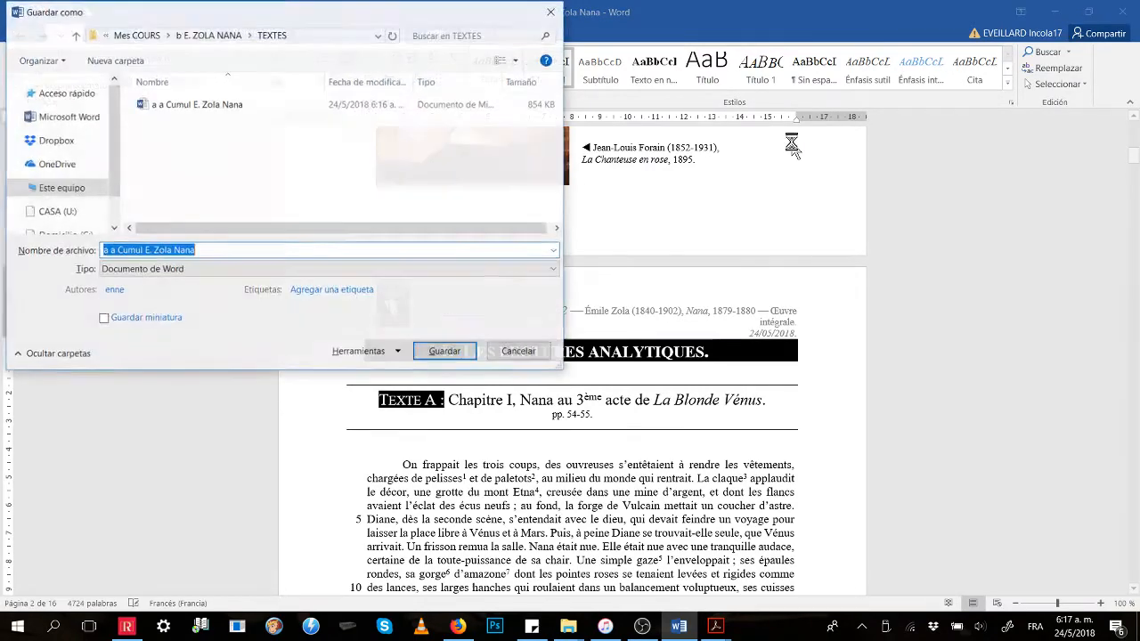
{"action": "left_click", "coordinate": [299, 249]}
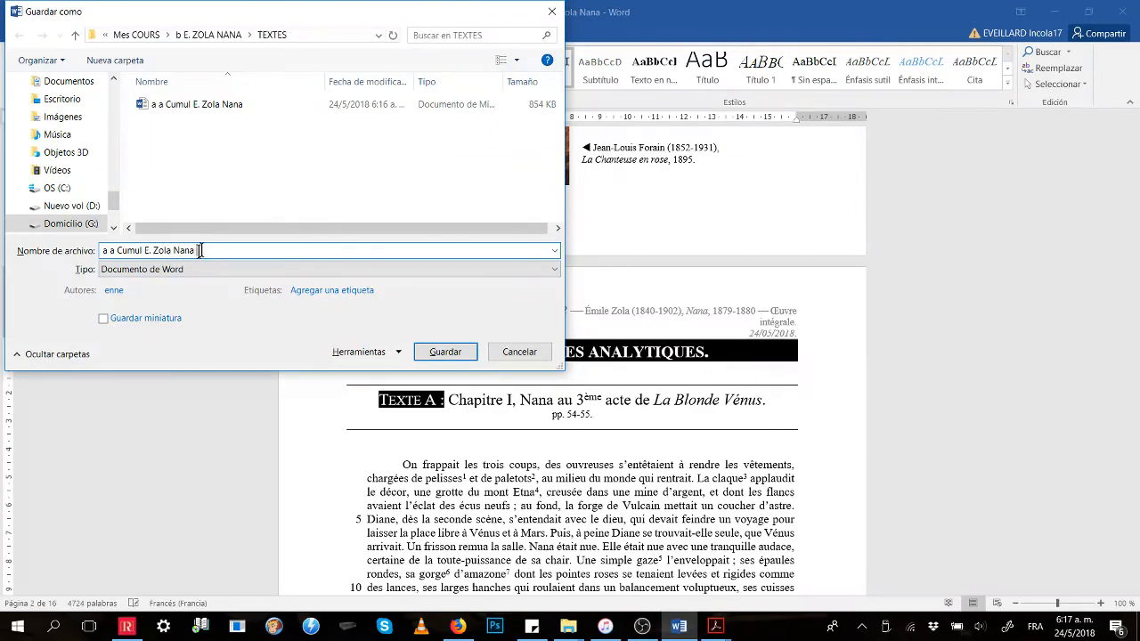
{"action": "left_click", "coordinate": [284, 269]}
{"action": "left_click", "coordinate": [162, 358]}
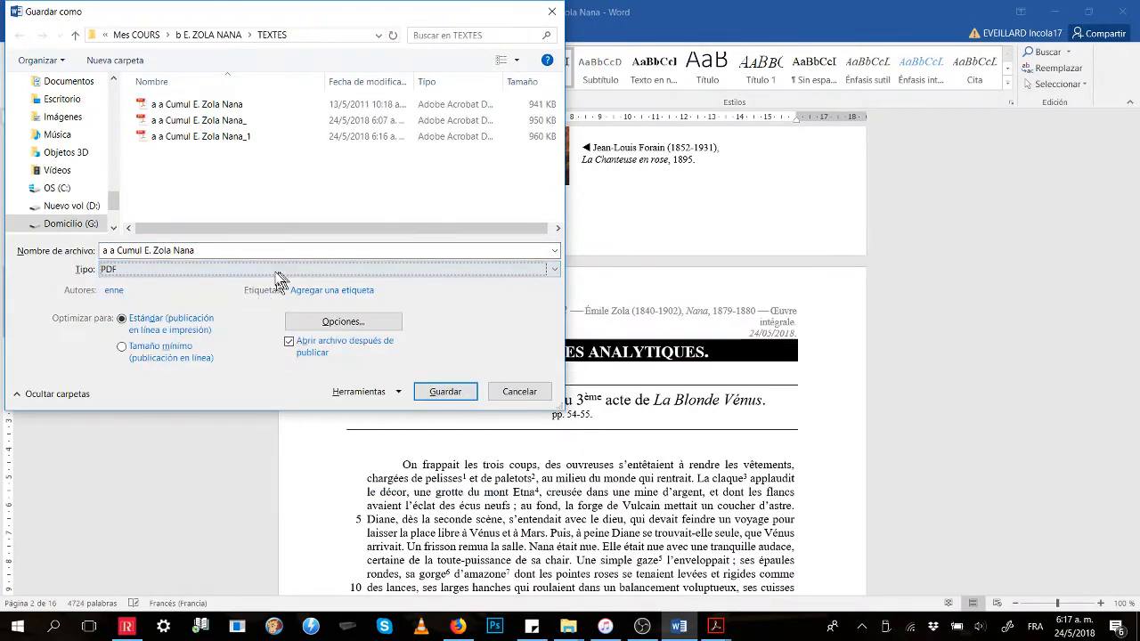
{"action": "left_click", "coordinate": [227, 136]}
{"action": "double_click", "coordinate": [245, 249]}
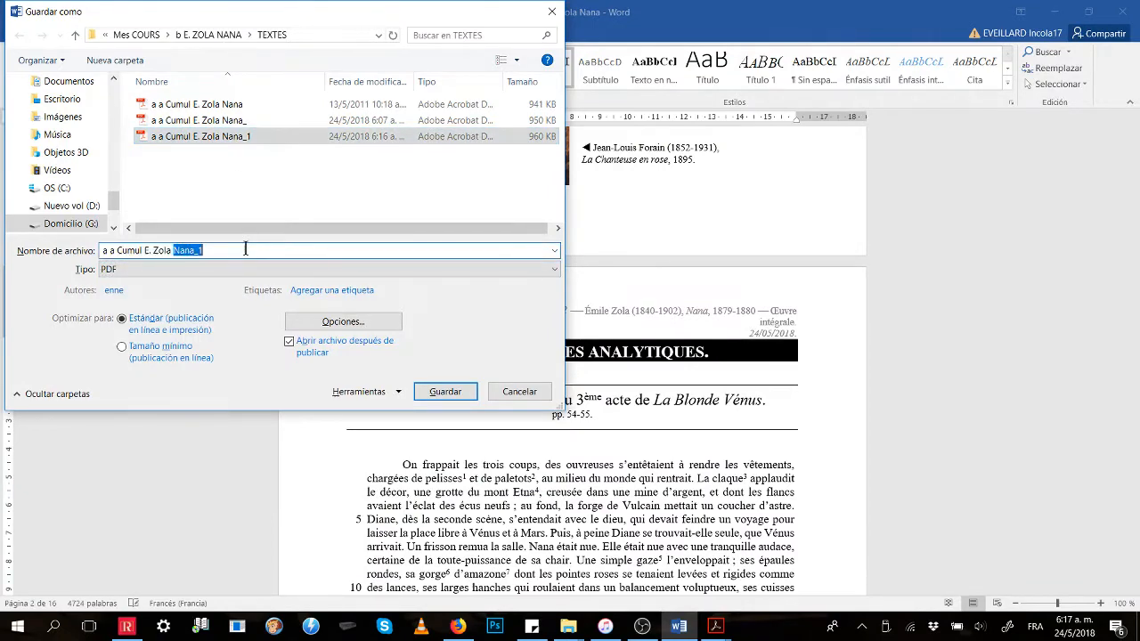
{"action": "key", "text": "BackSpace"}
{"action": "type", "text": "2"}
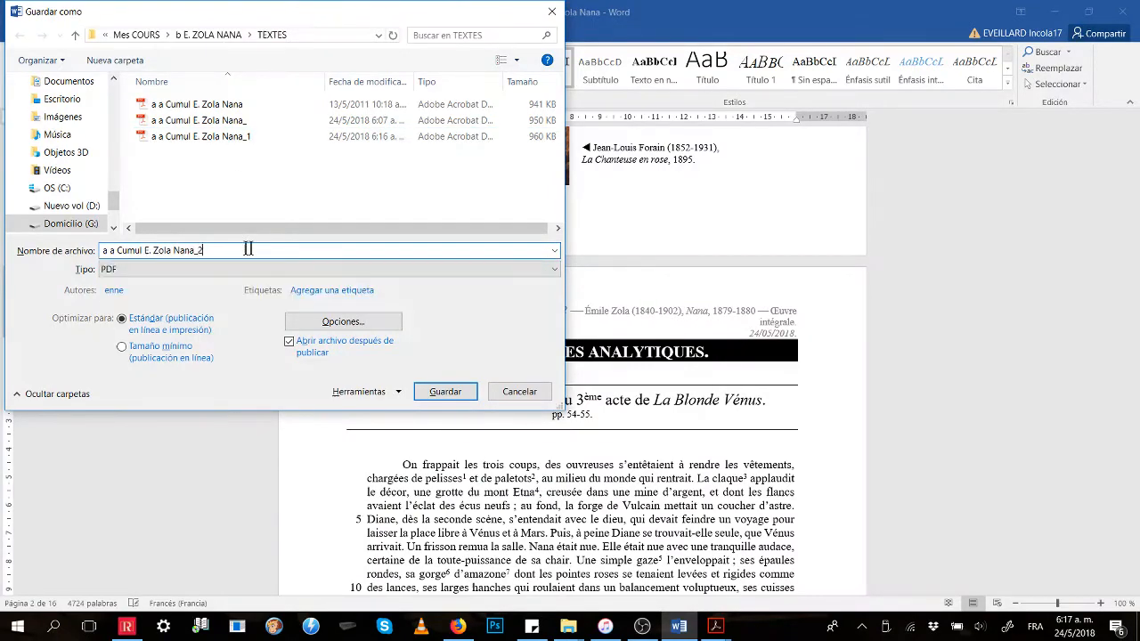
{"action": "left_click", "coordinate": [445, 392]}
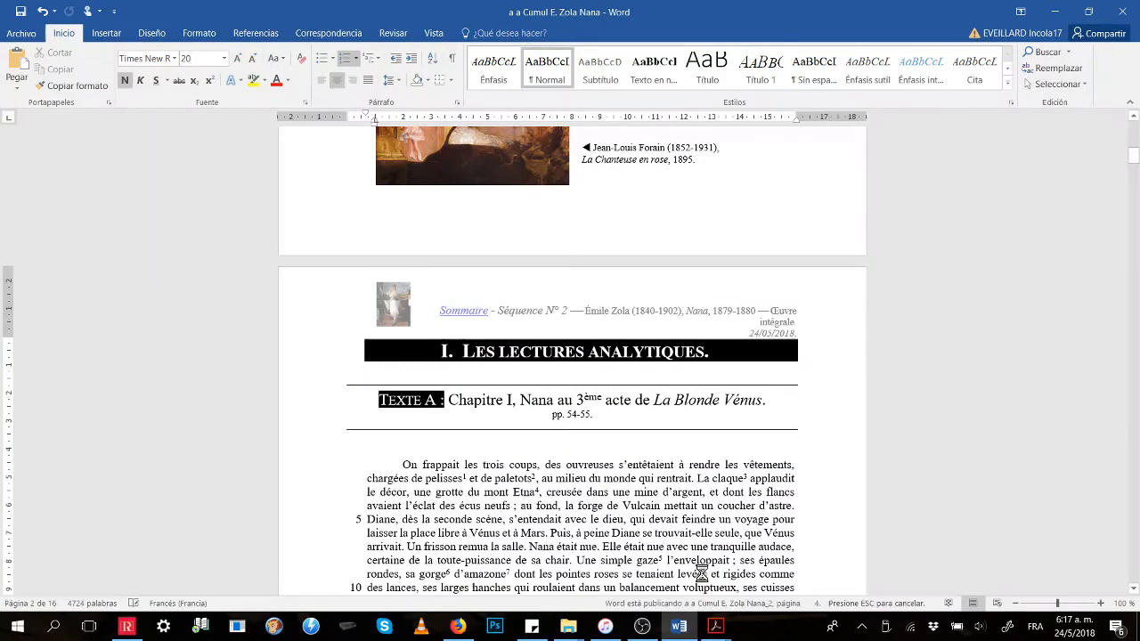
Step: In Acrobat Reader, test the "Nana_2" PDF's page 4 contents link, the header's "Sommaire" link, and the page 3 contents link
{"action": "mouse_move", "coordinate": [713, 625]}
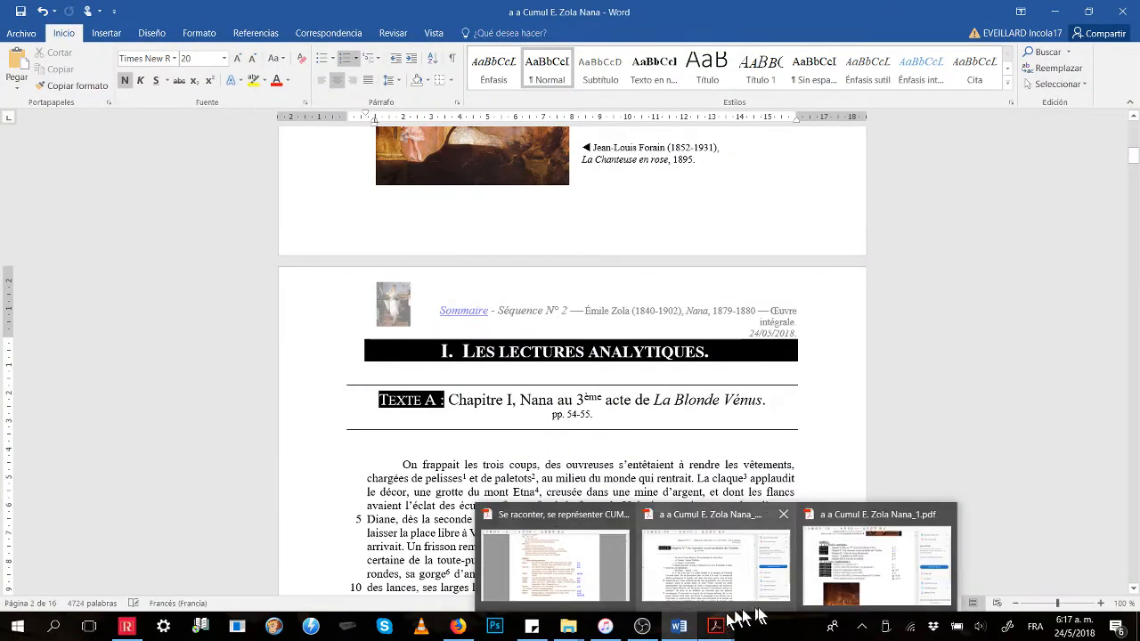
{"action": "left_click", "coordinate": [810, 603]}
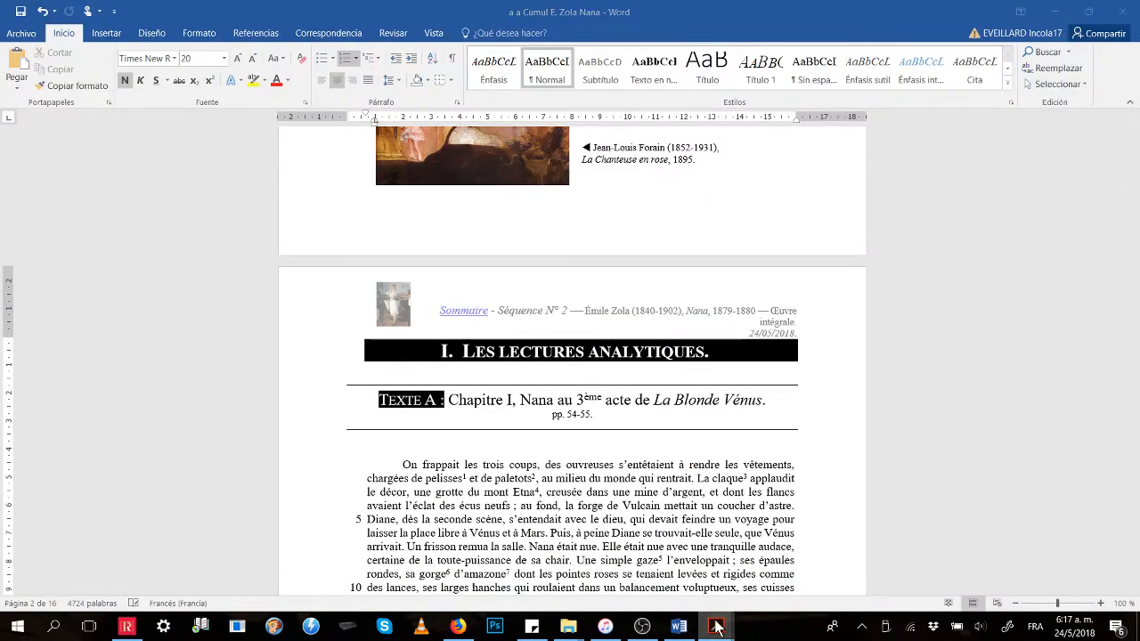
{"action": "mouse_move", "coordinate": [721, 623]}
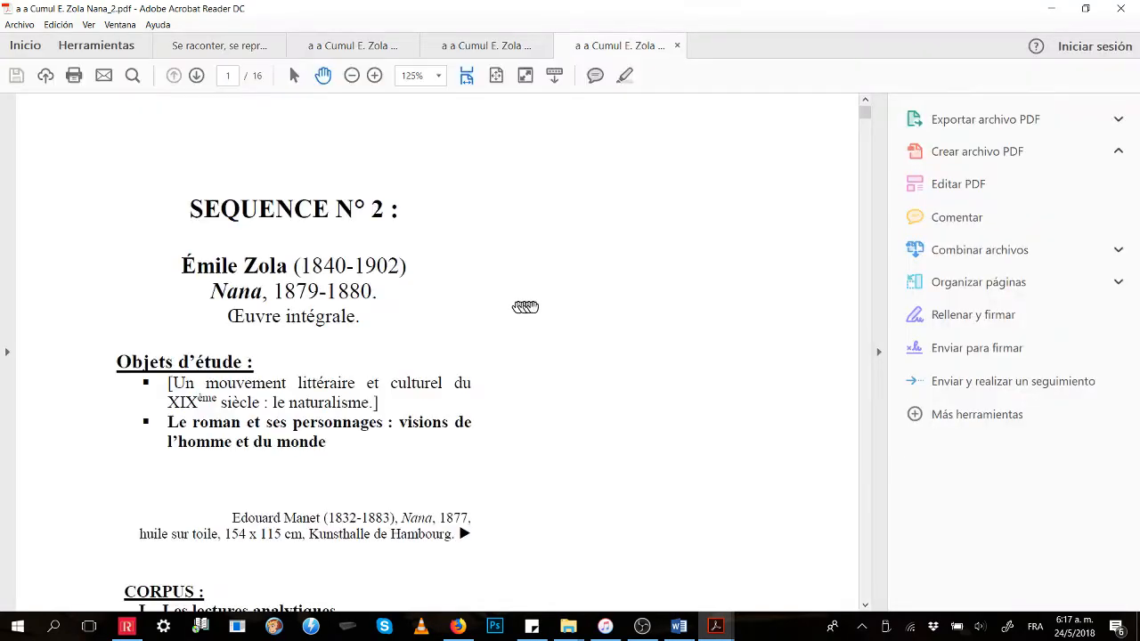
{"action": "scroll", "coordinate": [699, 461], "scroll_direction": "down", "scroll_amount": 5}
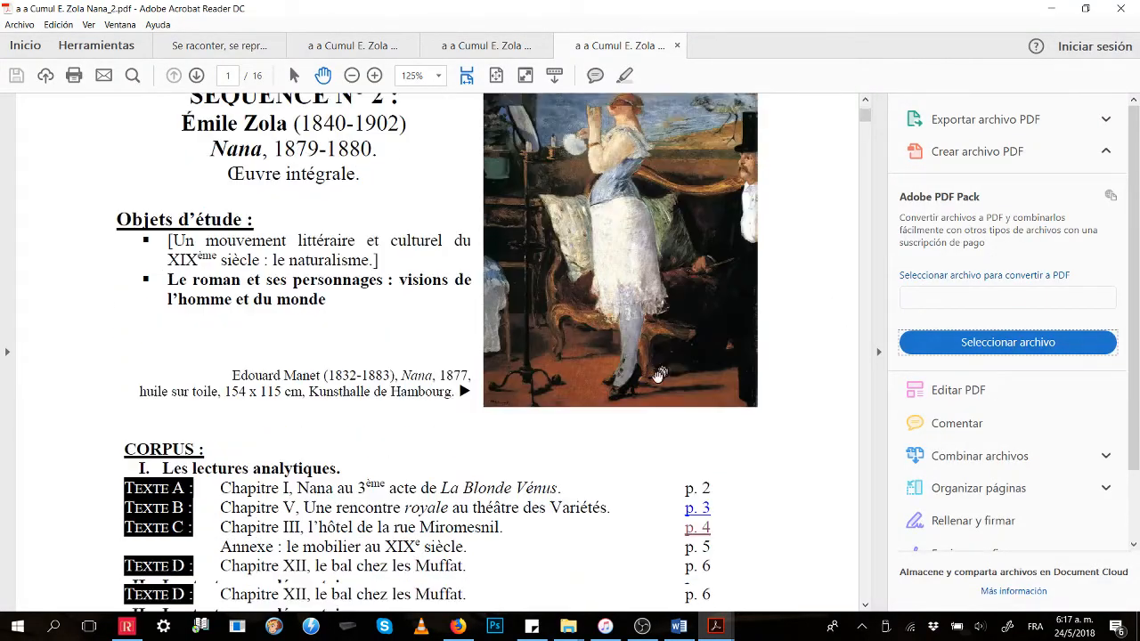
{"action": "left_click", "coordinate": [696, 445]}
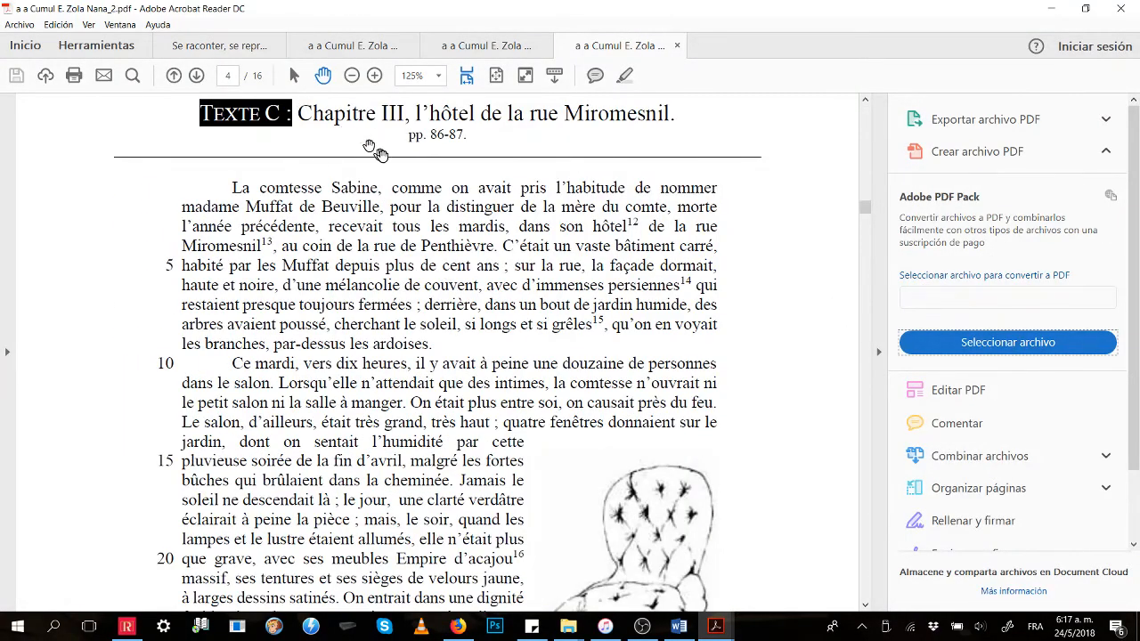
{"action": "scroll", "coordinate": [300, 157], "scroll_direction": "up", "scroll_amount": 3}
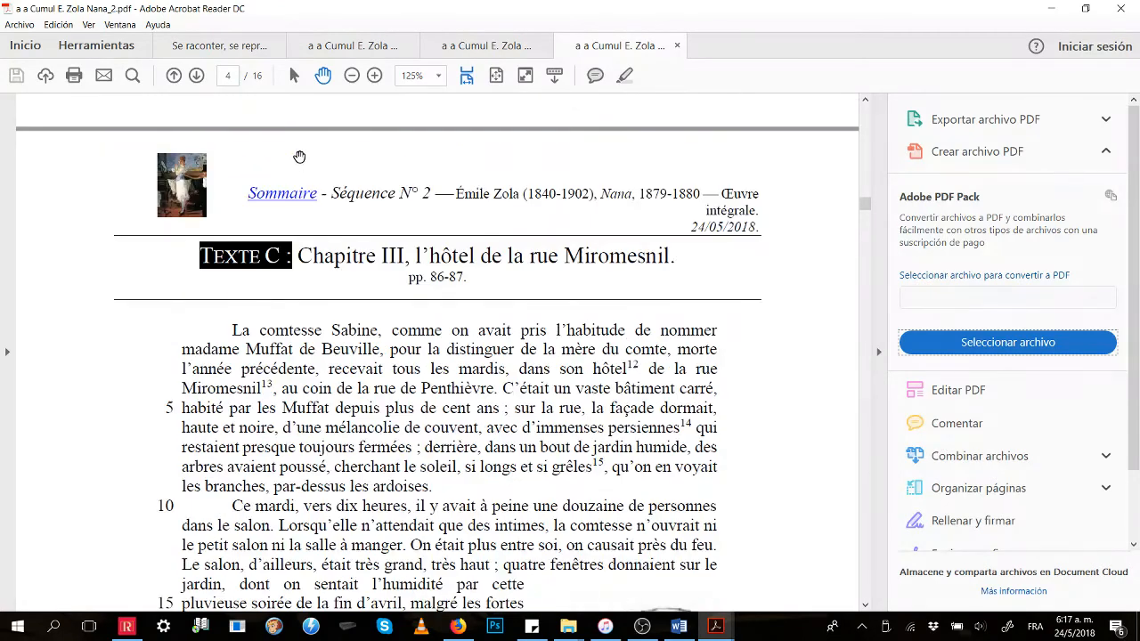
{"action": "left_click", "coordinate": [279, 204]}
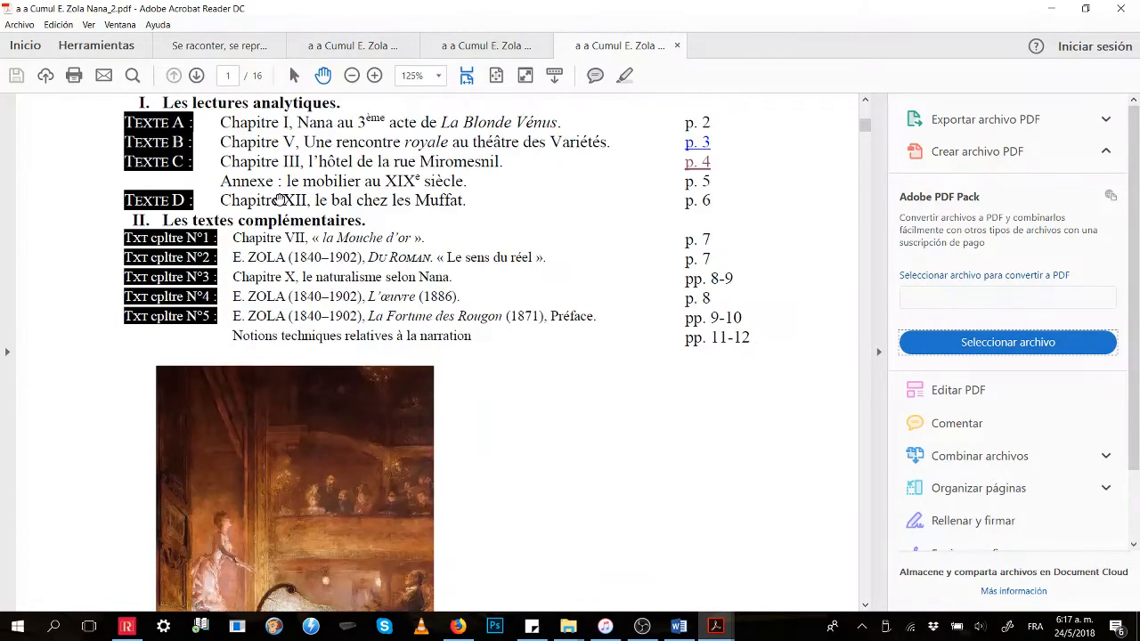
{"action": "left_click", "coordinate": [693, 142]}
{"action": "scroll", "coordinate": [214, 129], "scroll_direction": "up", "scroll_amount": 2}
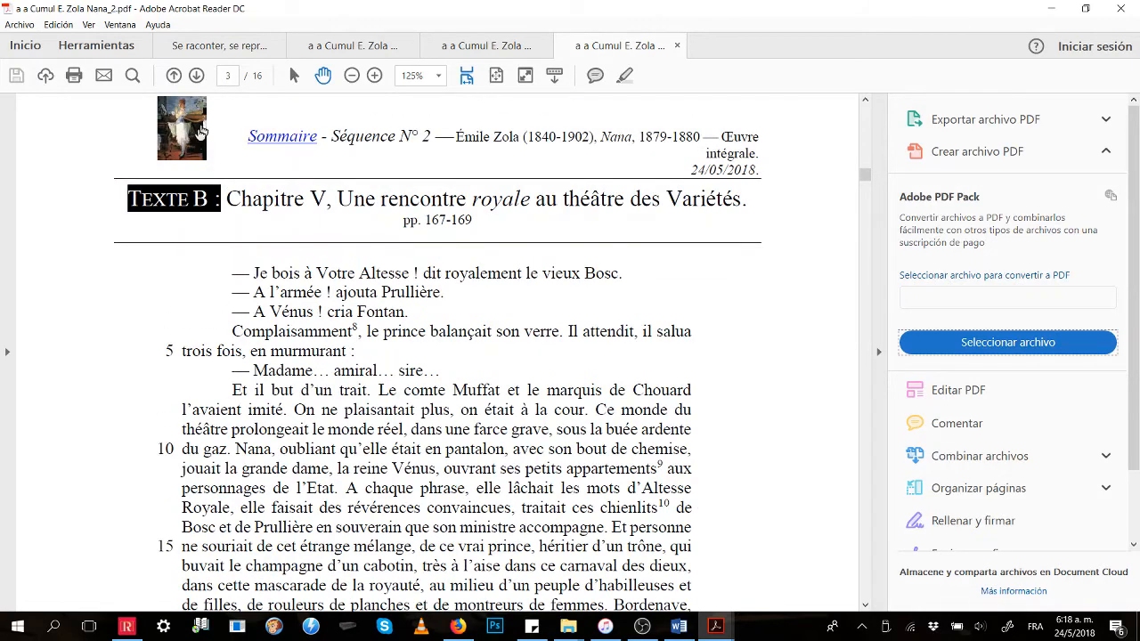